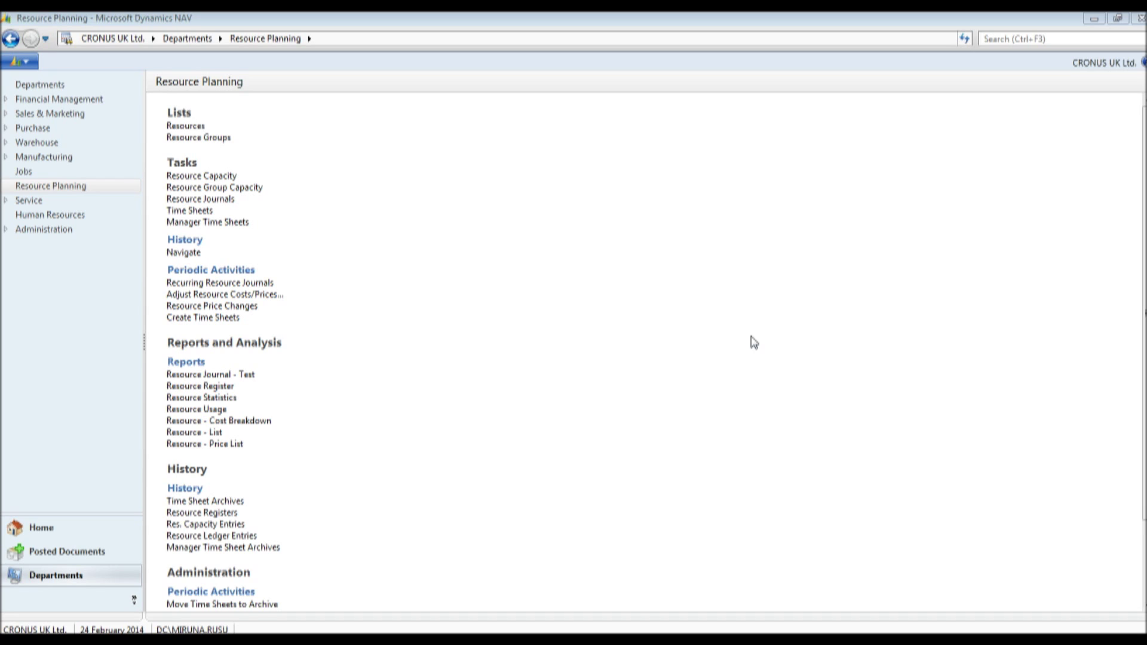
# Open time sheet TS00005, starting 24/02/2014, for editing from the Time Sheets list
pyautogui.click(205, 210)
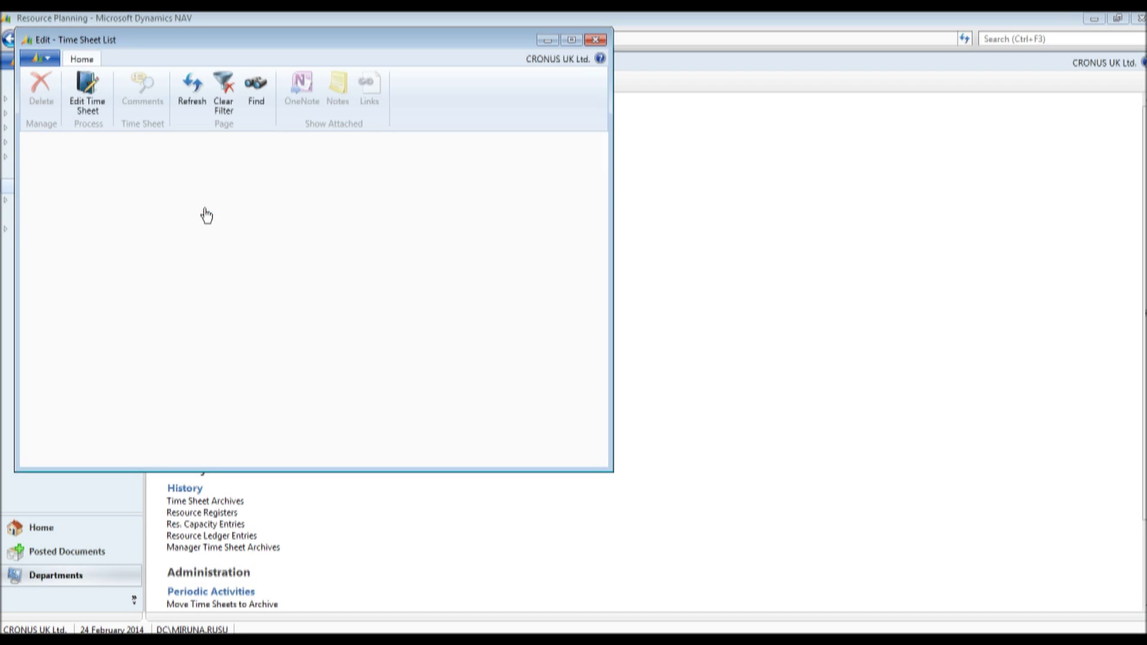
pyautogui.click(121, 266)
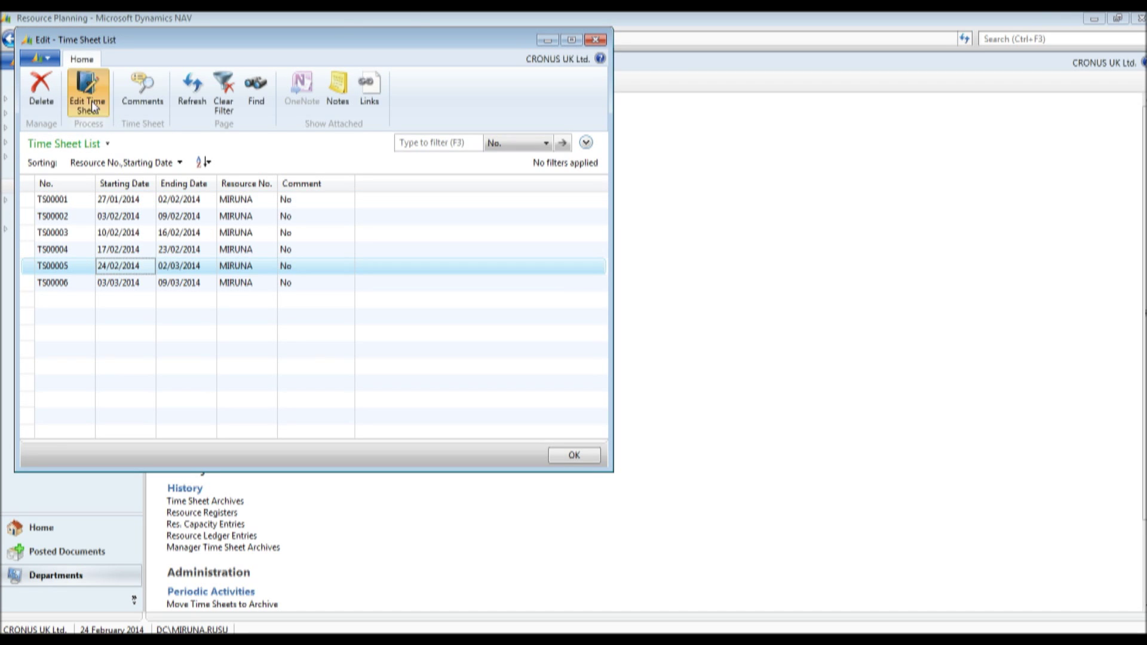
pyautogui.click(92, 106)
# Add a first time sheet line of type Service, assigned to the service order dated 24/02/2014
pyautogui.click(117, 229)
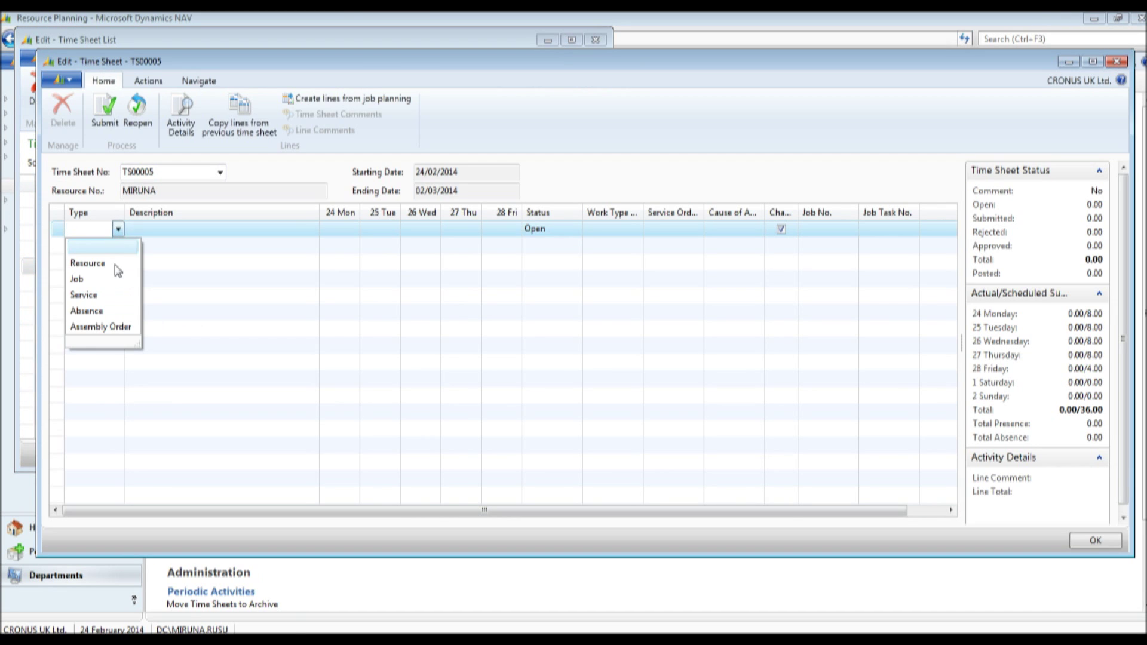
pyautogui.click(105, 295)
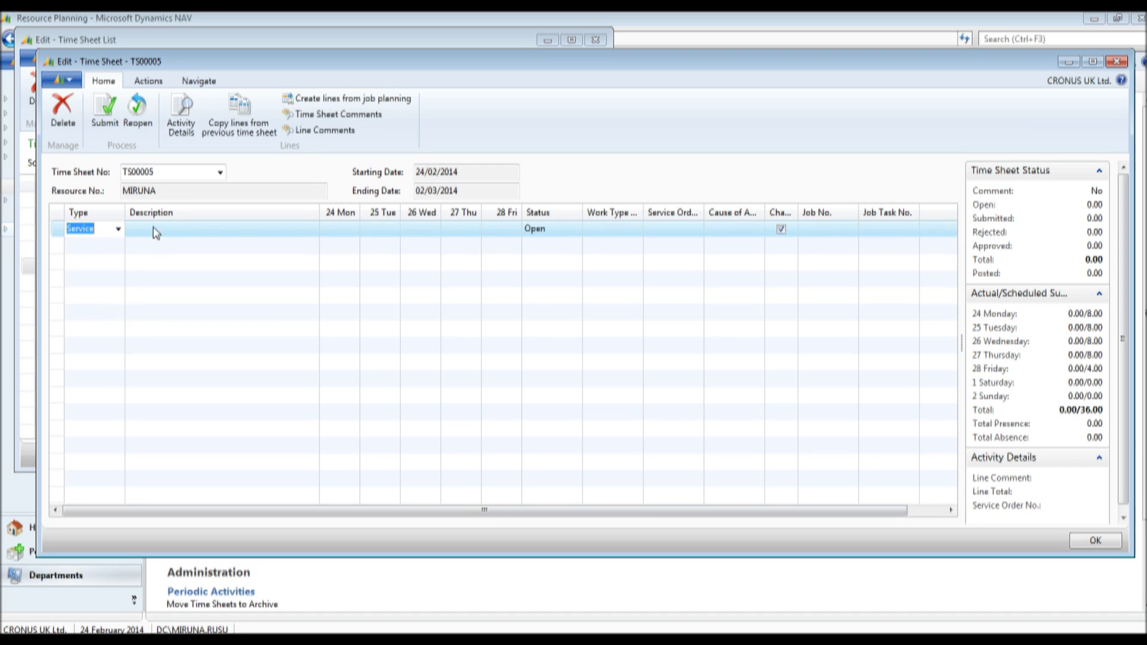
pyautogui.click(690, 229)
pyautogui.click(696, 229)
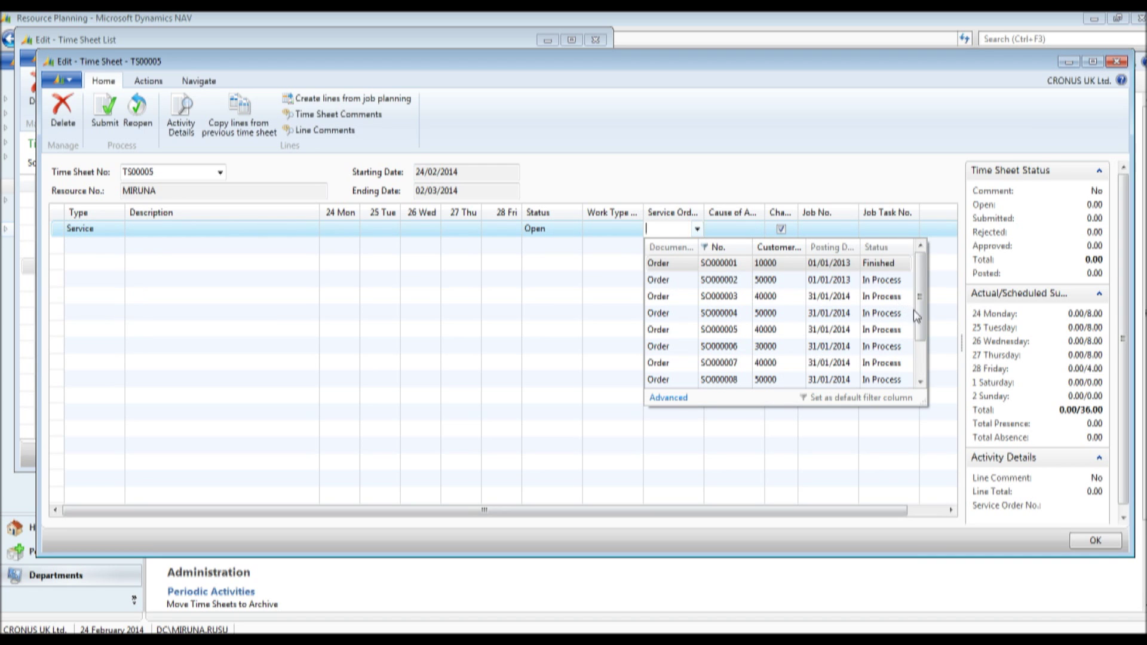
pyautogui.moveTo(917, 316); pyautogui.dragTo(918, 373)
pyautogui.click(723, 380)
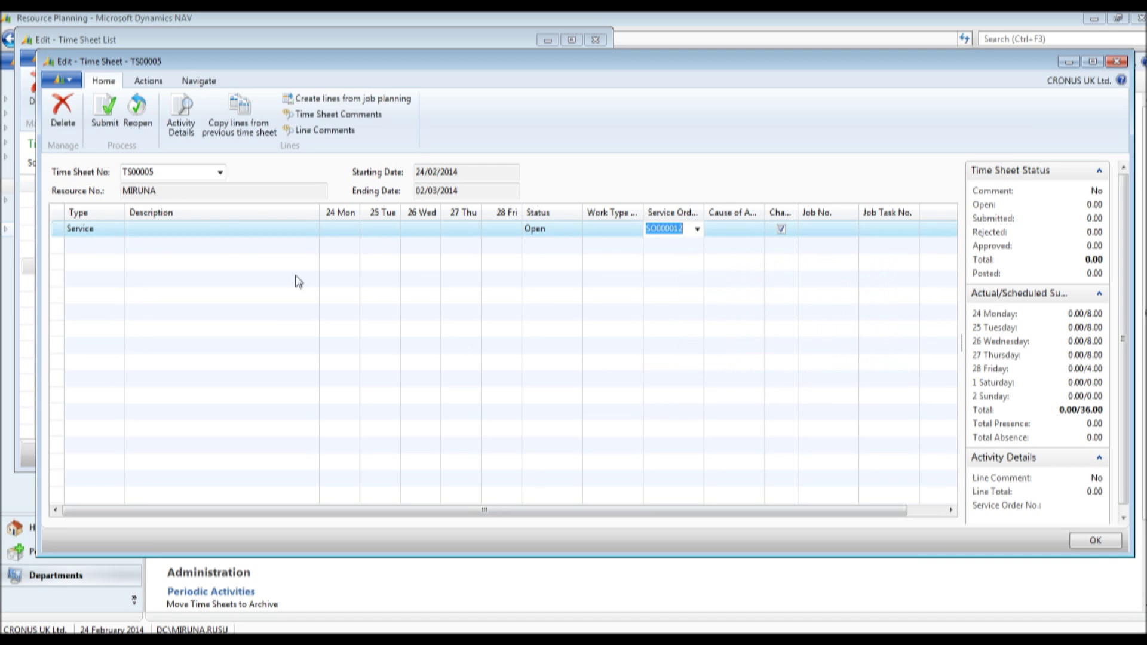
# Replace the first service line's description with "preparation time - meeting"
pyautogui.click(226, 232)
pyautogui.moveTo(292, 229); pyautogui.dragTo(94, 230)
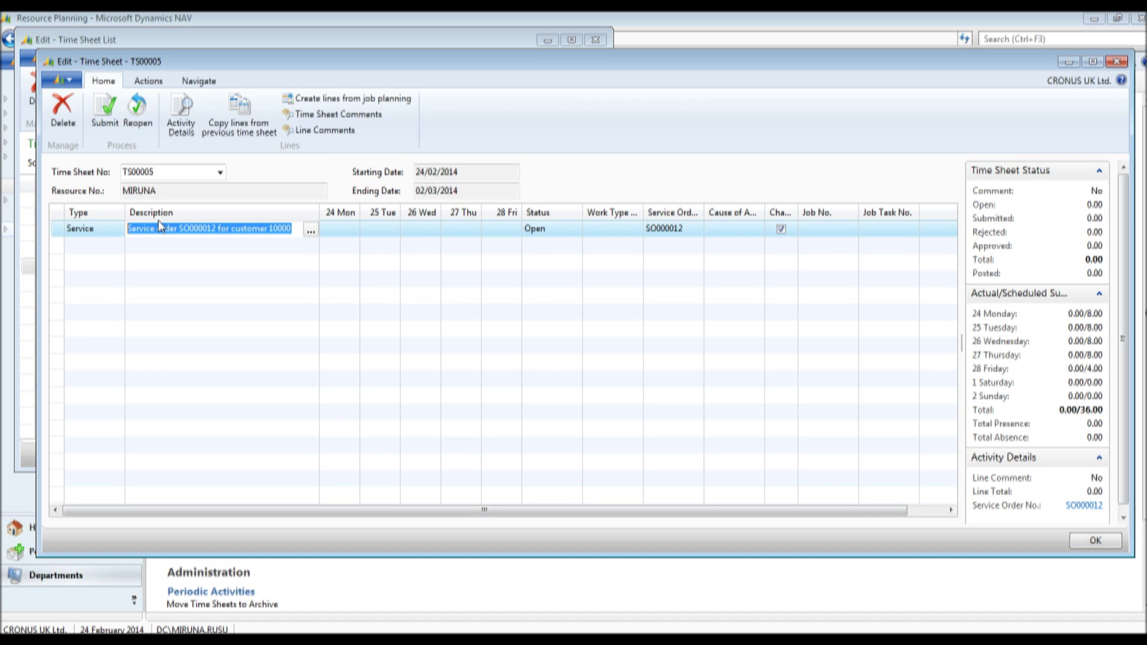
pyautogui.write('preparation time - meeting')
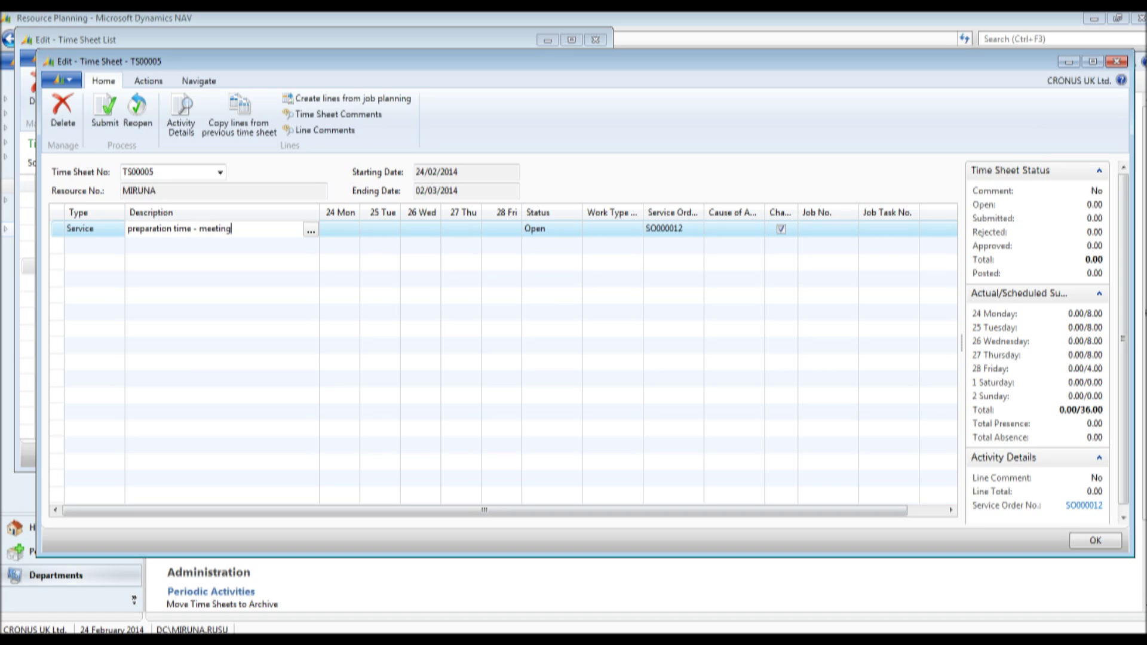
pyautogui.press('Tab')
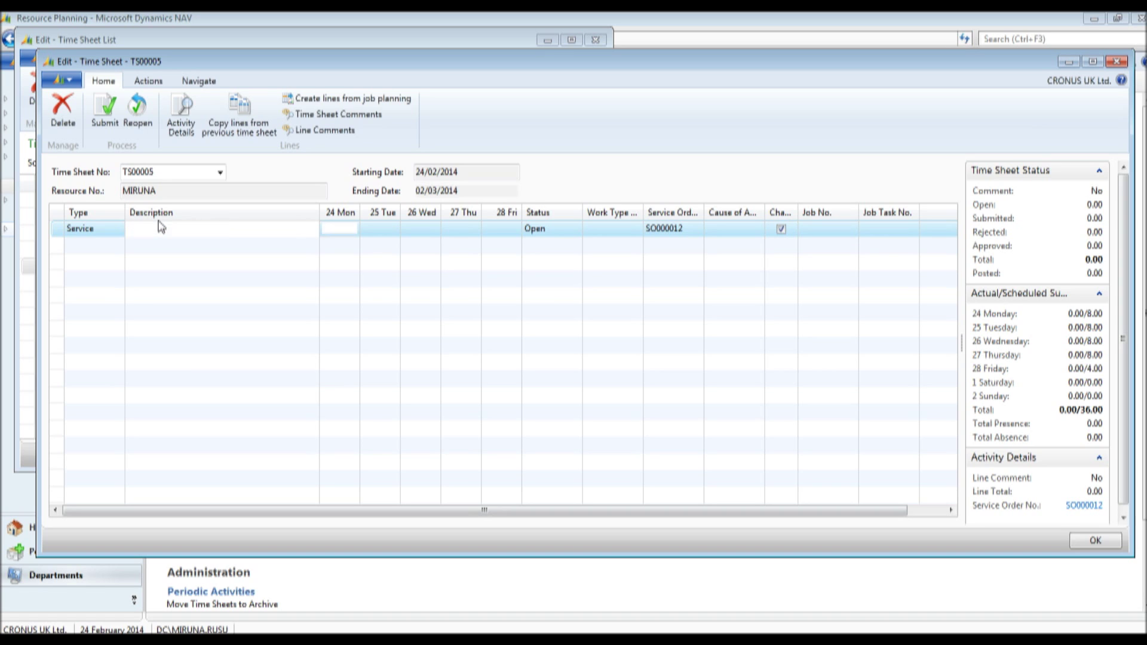
# Enter 4 hours for 24 Mon on the preparation time line and set its work type to NAV
pyautogui.write('4')
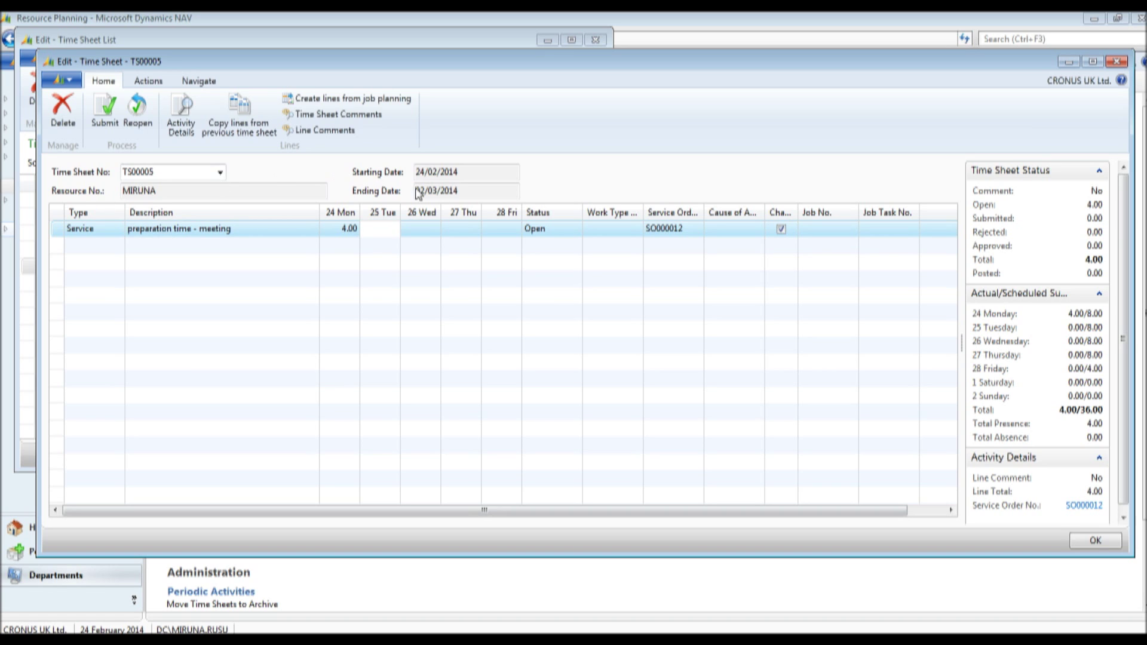
pyautogui.click(637, 230)
pyautogui.click(599, 281)
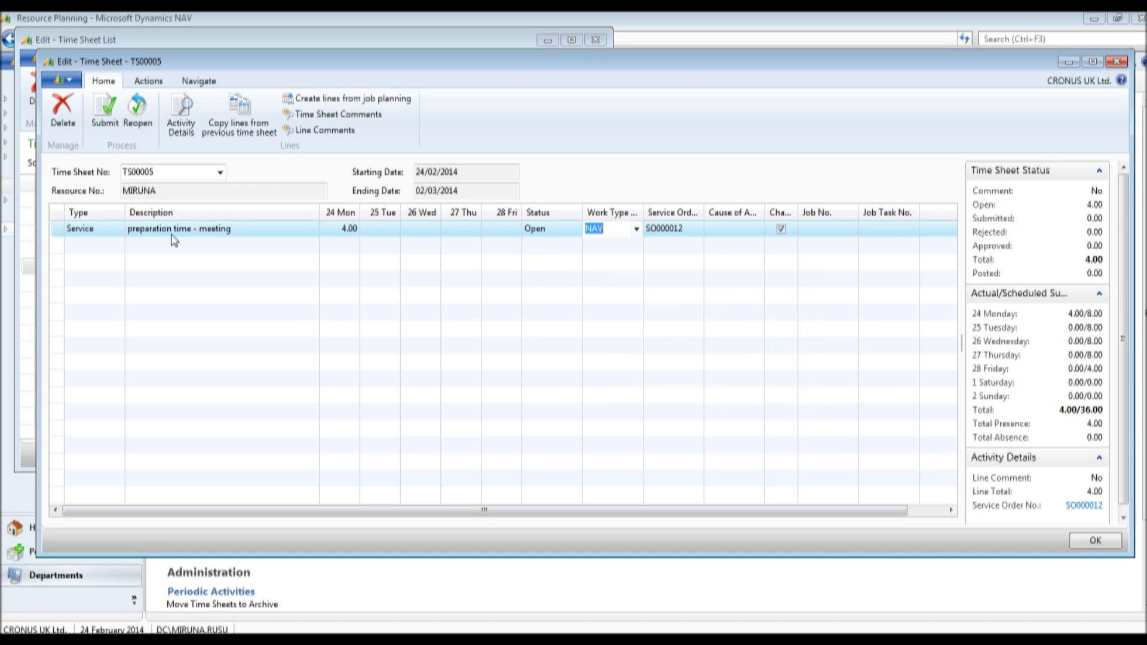
# Add a second line of type Service with the description "meeting - project review"
pyautogui.click(116, 246)
pyautogui.click(118, 247)
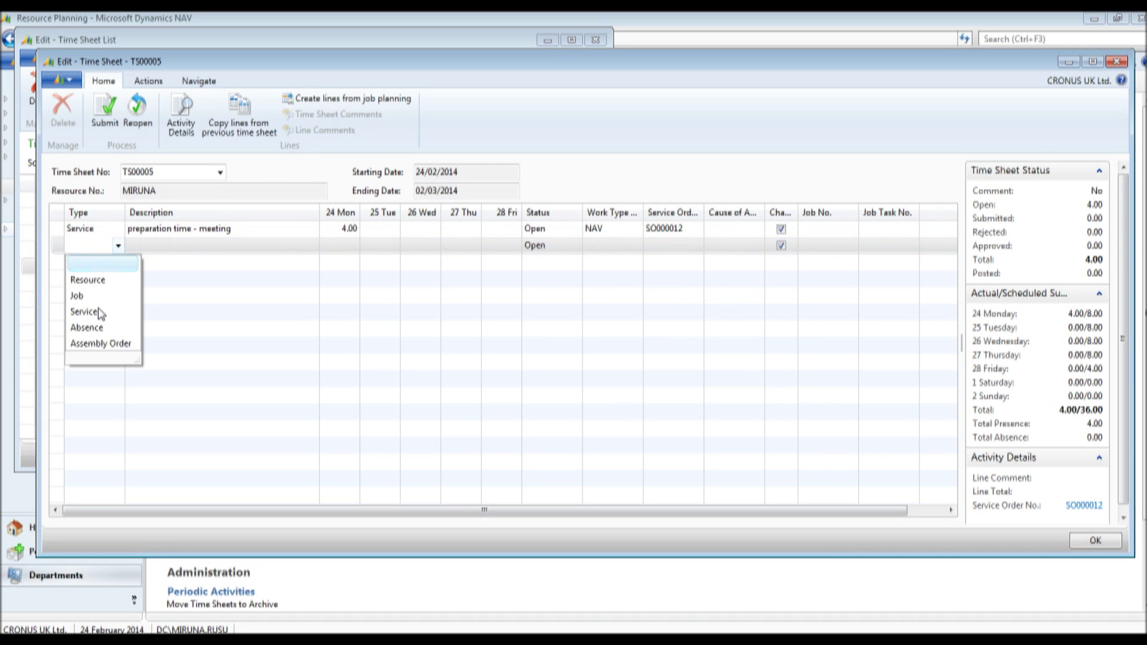
pyautogui.click(99, 310)
pyautogui.press('Tab')
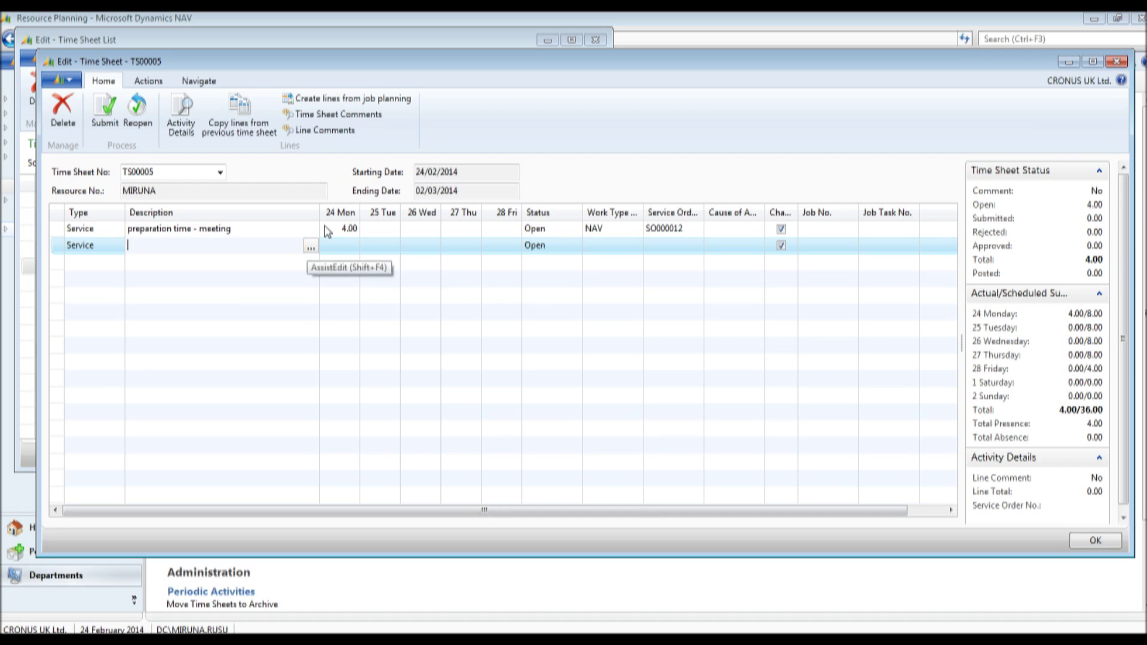
pyautogui.write('meeting - project review')
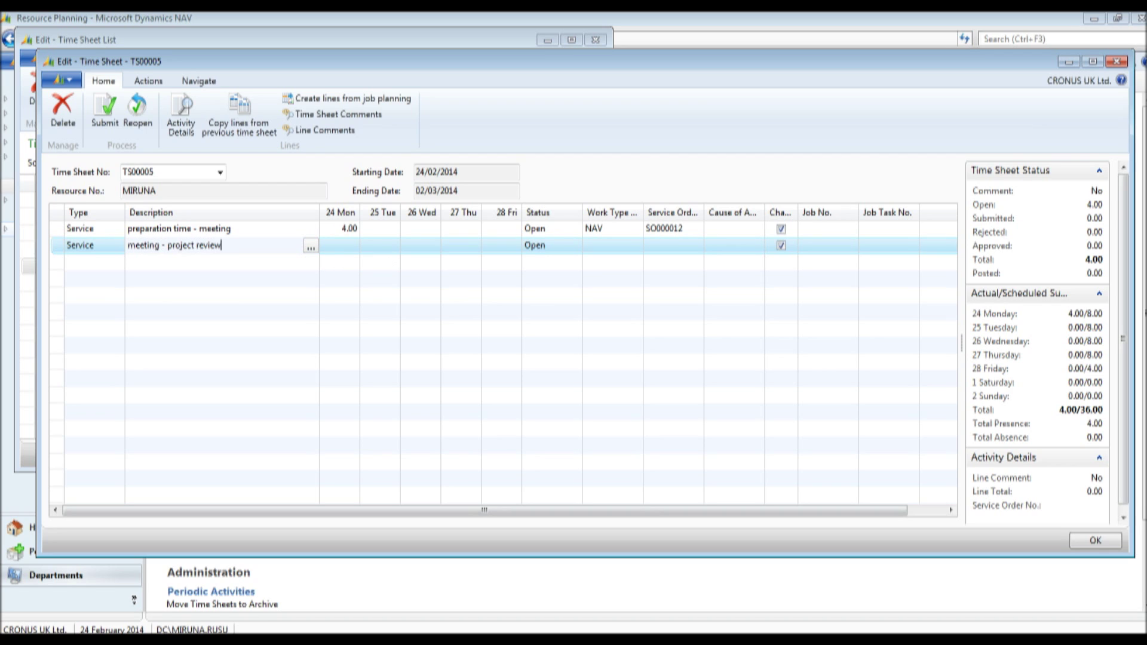
pyautogui.press('Tab')
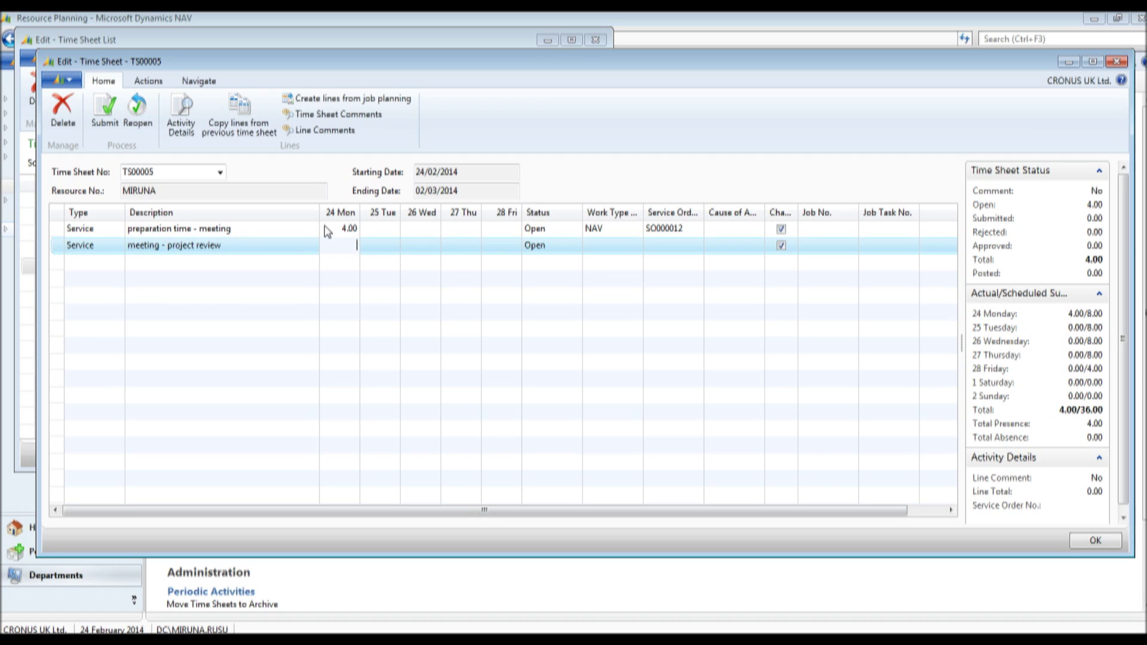
# Enter 4 hours for 24 Mon and 8 hours for 25 Tue on the second service line
pyautogui.write('4')
pyautogui.press('Tab')
pyautogui.write('8')
pyautogui.press('Tab')
# Set the second service line's work type to NAV and assign it to the pending service order dated 24/02/2014
pyautogui.press('Tab')
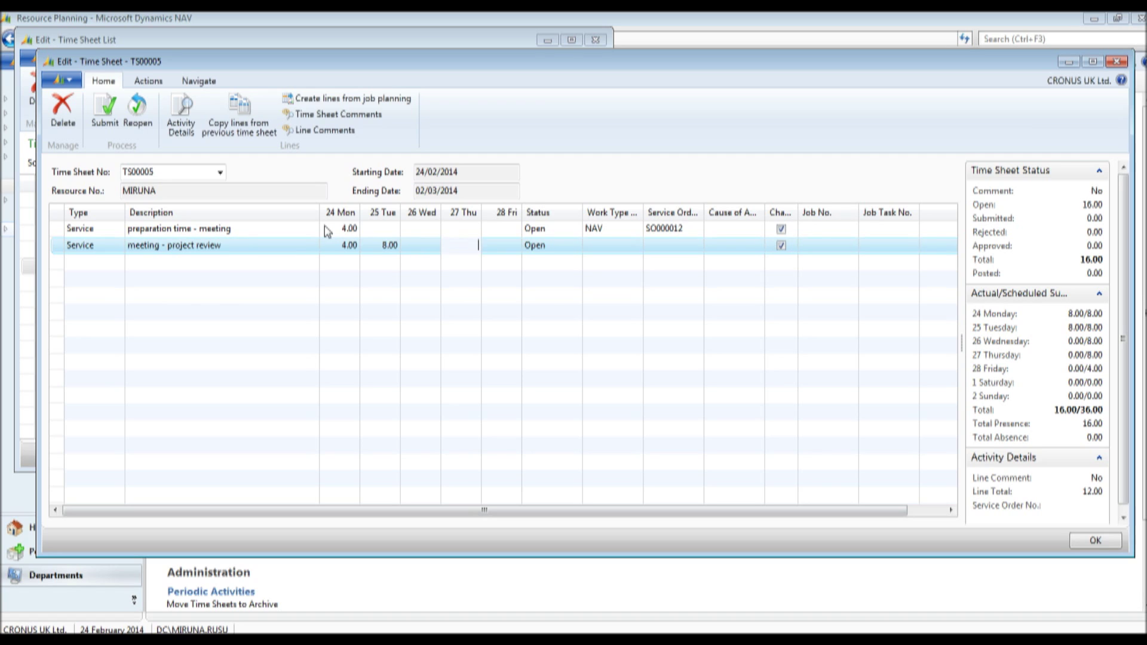
pyautogui.press('Tab')
pyautogui.press('Tab')
pyautogui.press('Tab')
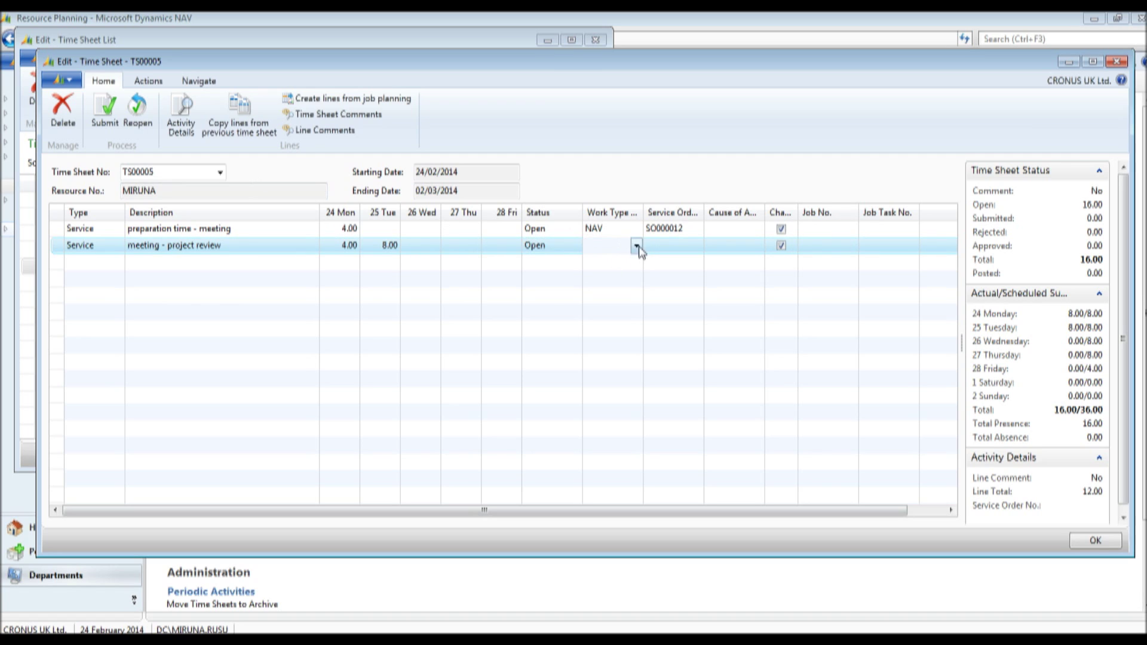
pyautogui.click(636, 246)
pyautogui.press('Tab')
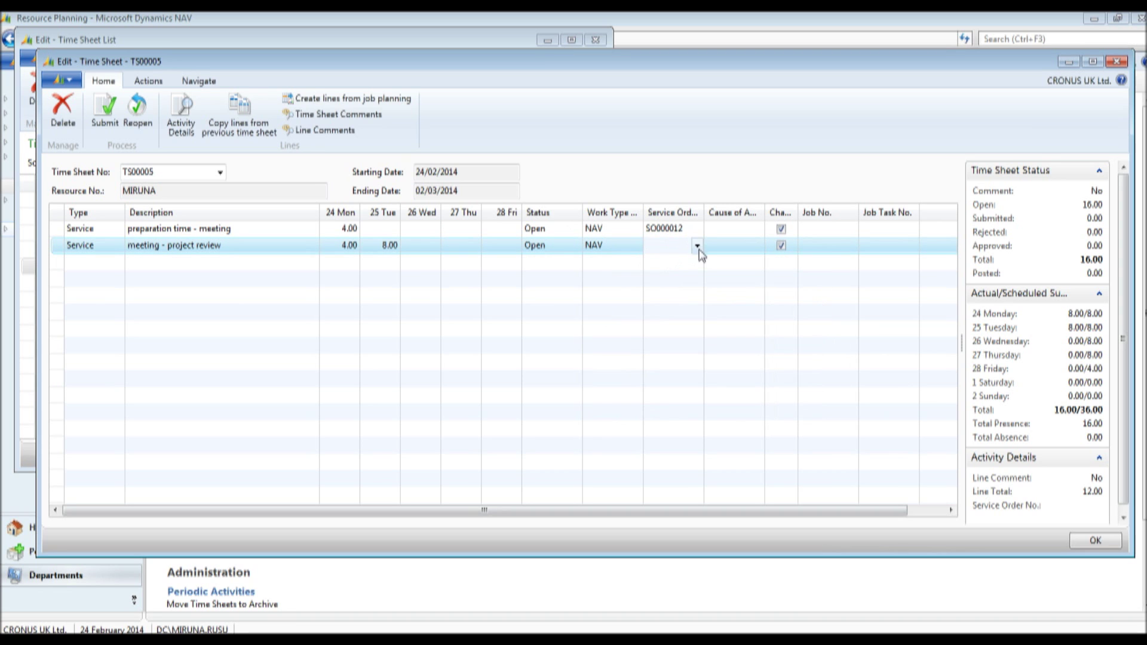
pyautogui.click(697, 245)
pyautogui.scroll(-1, 700, 366)
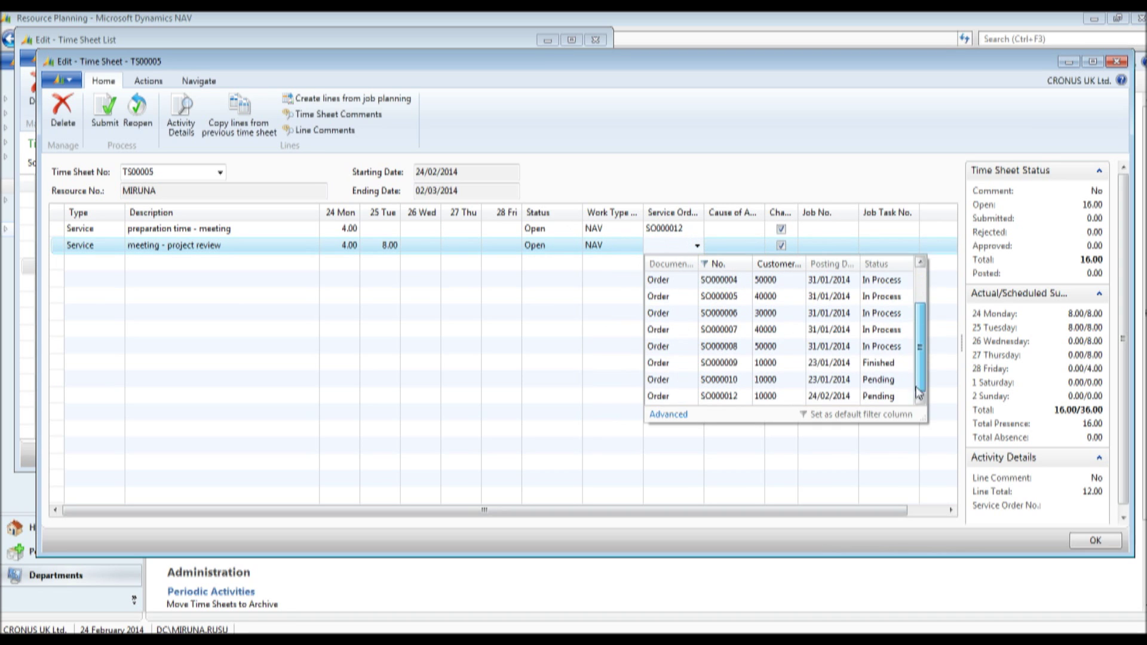
pyautogui.click(720, 396)
# Mark the preparation time line as not chargeable and widen the Chargeable column to show its full heading
pyautogui.click(621, 228)
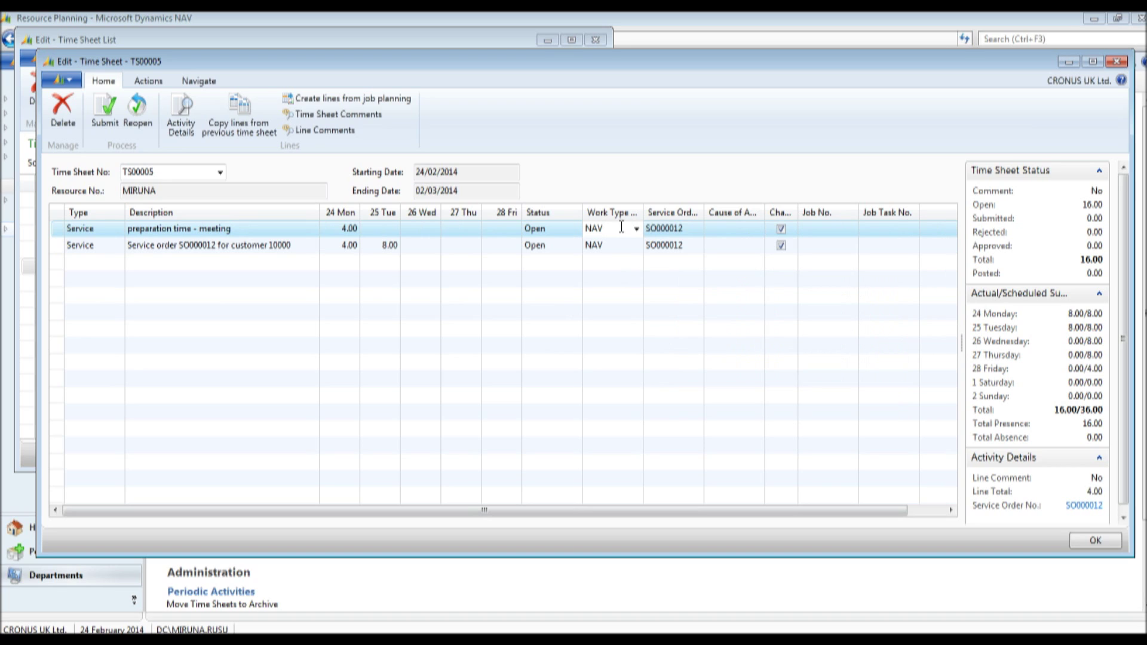
pyautogui.click(781, 229)
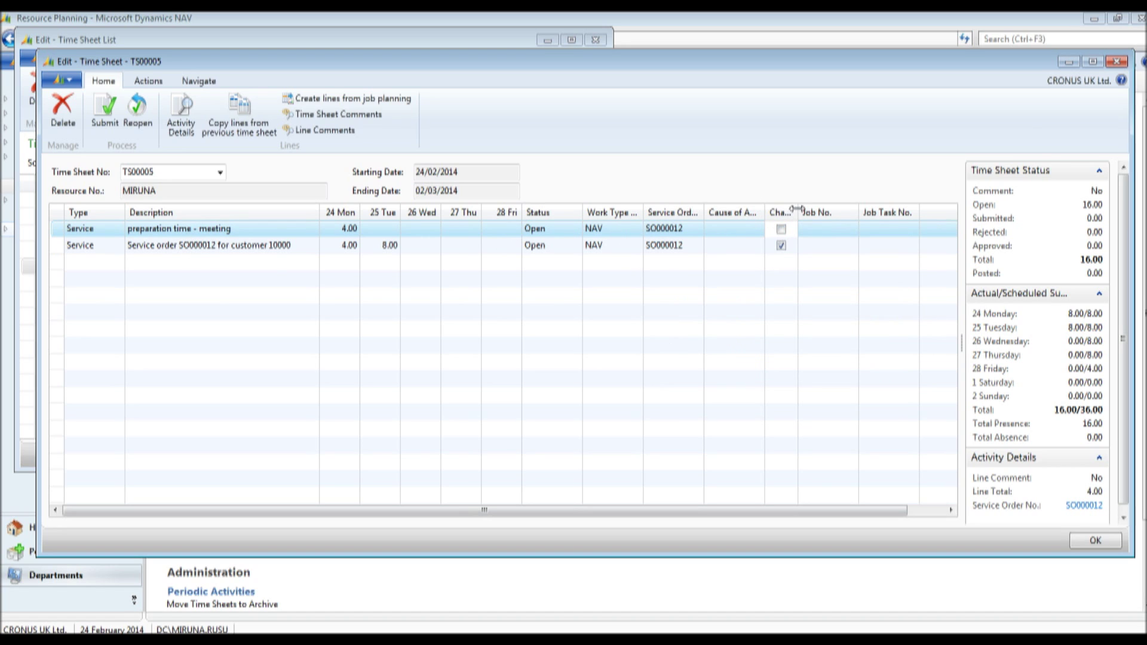
pyautogui.moveTo(798, 213); pyautogui.dragTo(861, 215)
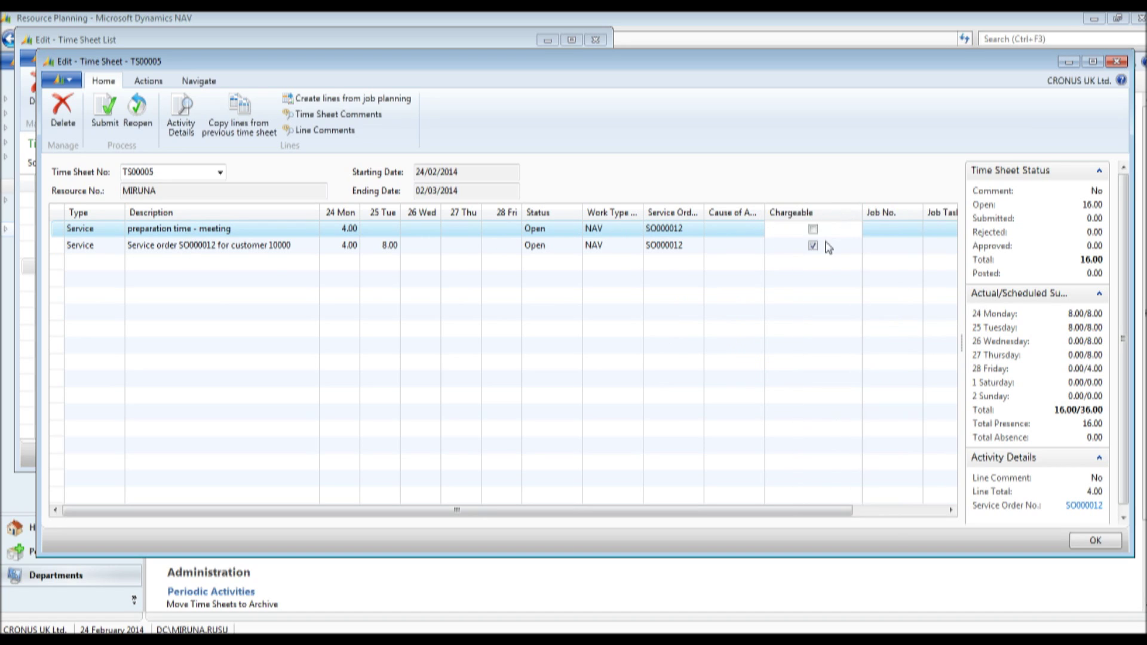
# Add an Absence line with cause of absence DAYOFF and 8 hours for 26 Wed
pyautogui.click(96, 252)
pyautogui.click(97, 262)
pyautogui.click(118, 262)
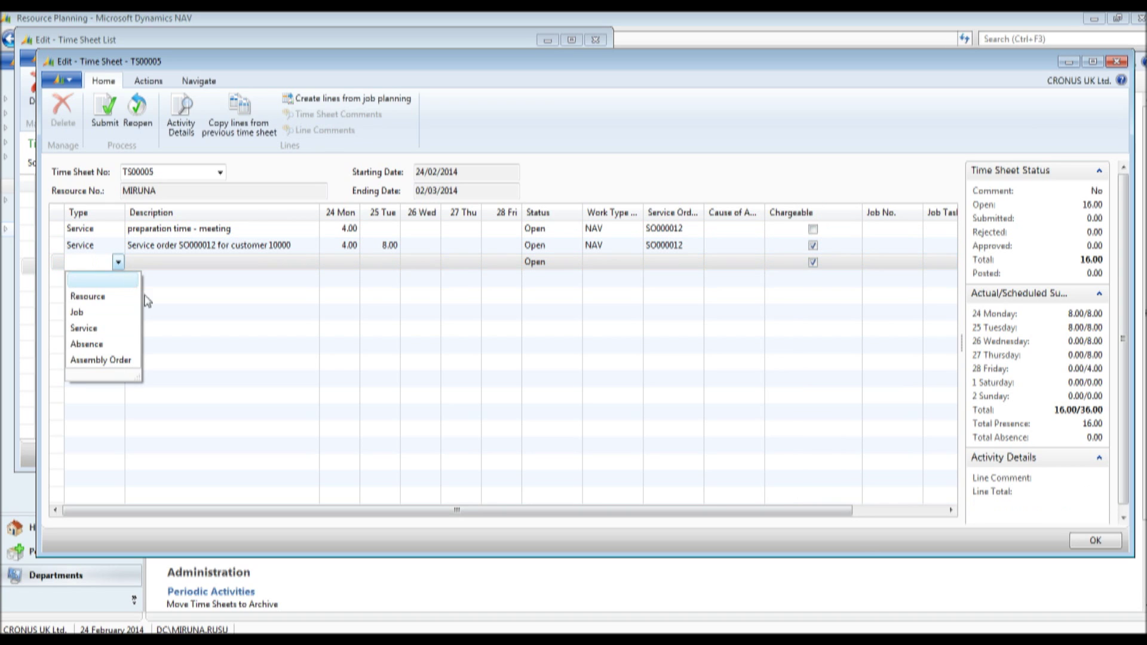
pyautogui.click(87, 345)
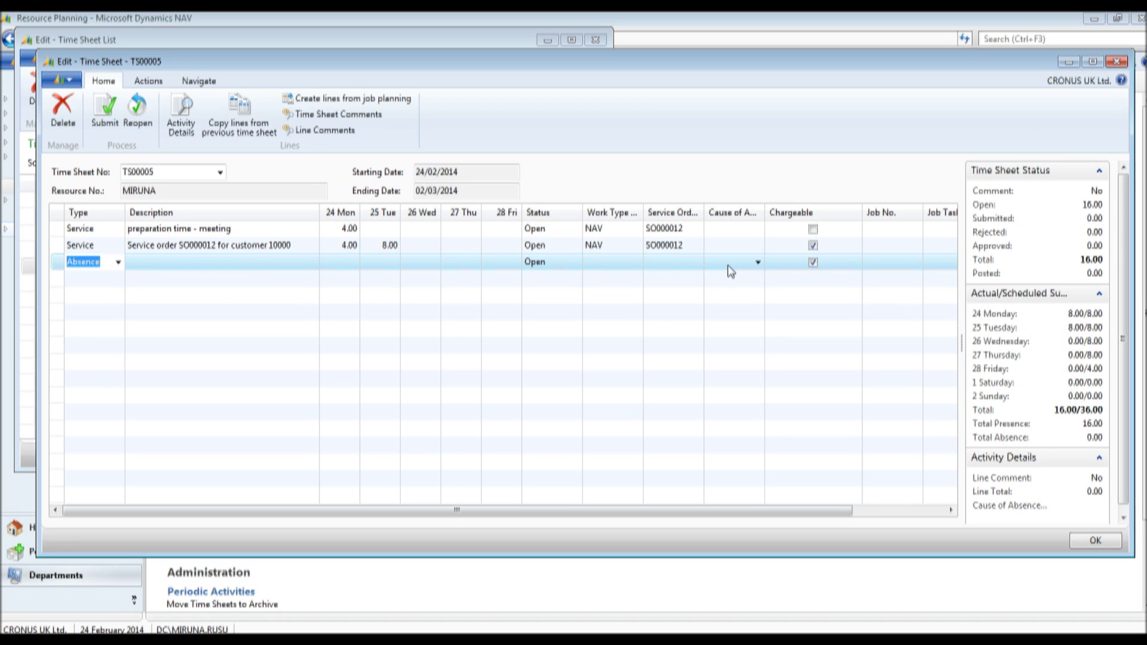
pyautogui.click(758, 263)
pyautogui.click(735, 295)
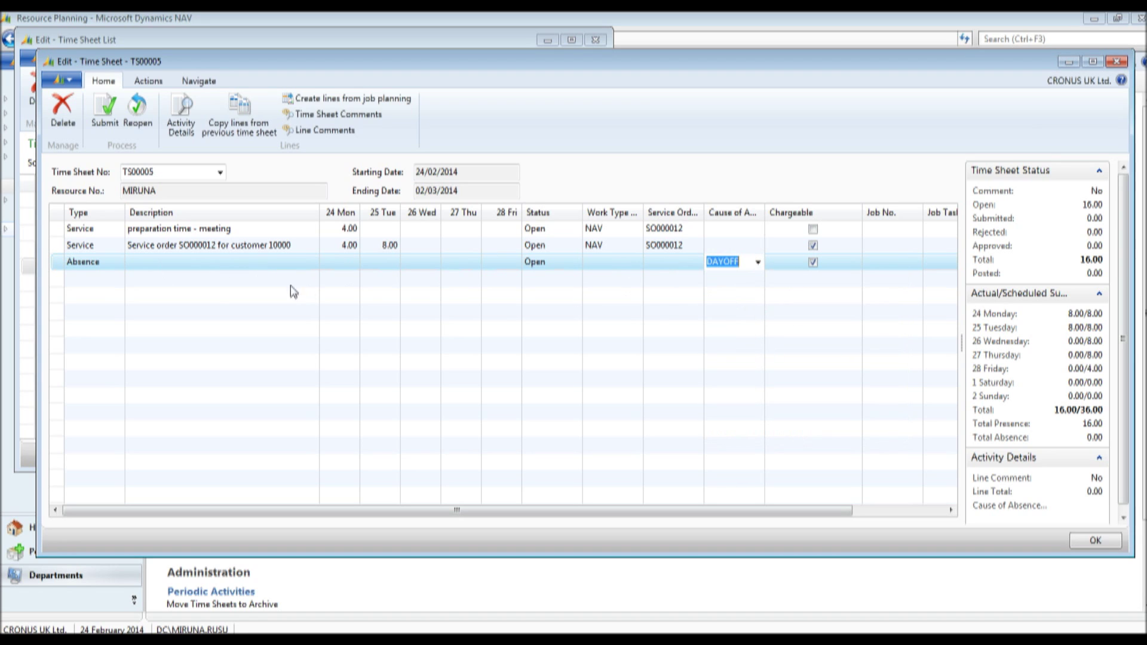
pyautogui.click(435, 264)
pyautogui.write('8')
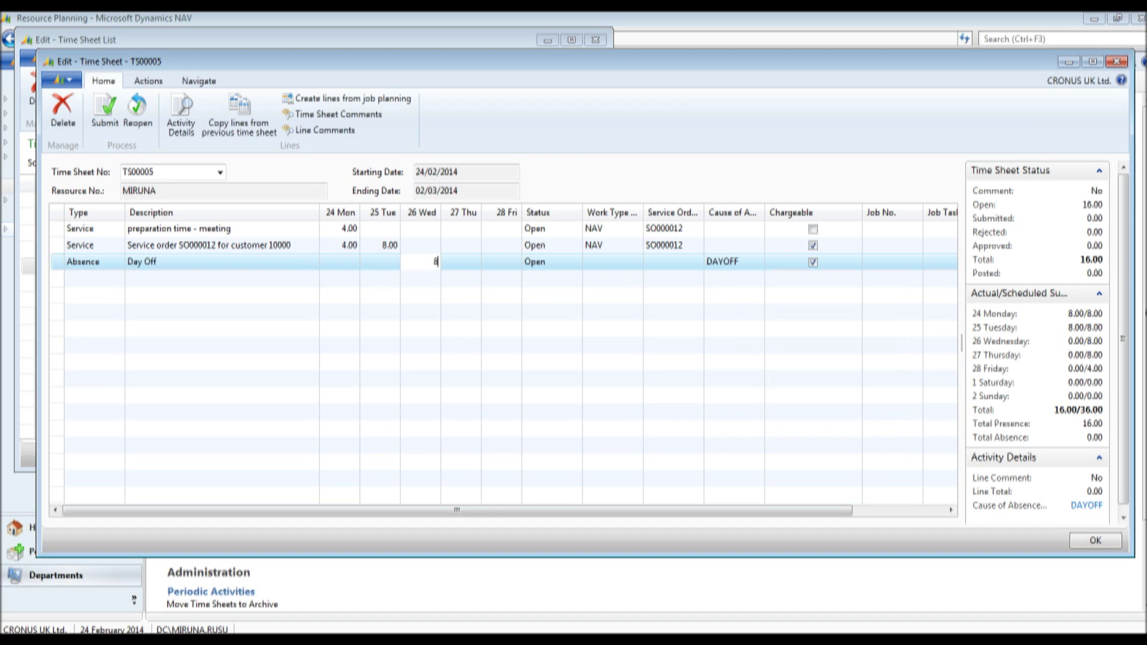
# Add a line of type Job for the GUILDFORD job, Setting up Ten Conference Rooms
pyautogui.click(93, 280)
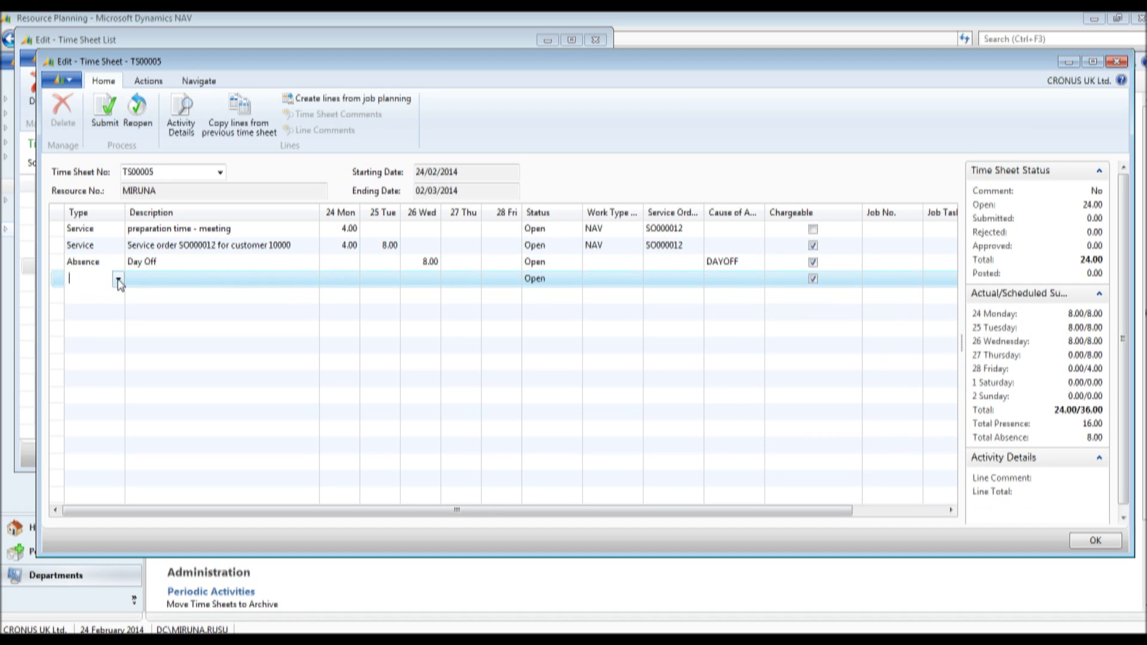
pyautogui.click(119, 280)
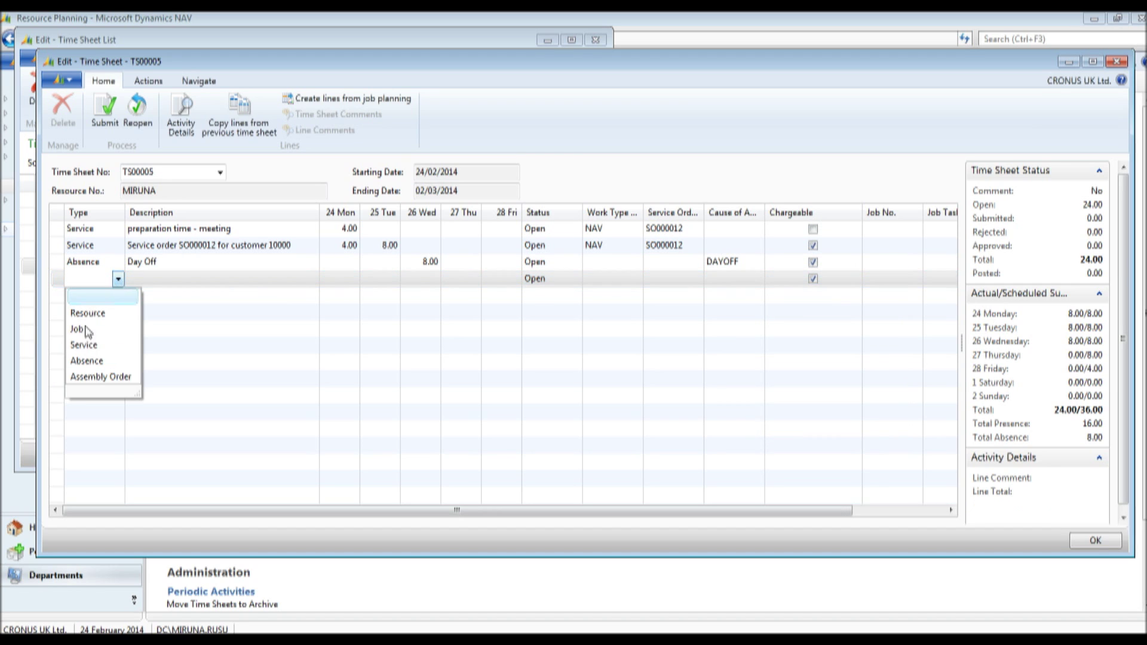
pyautogui.click(83, 330)
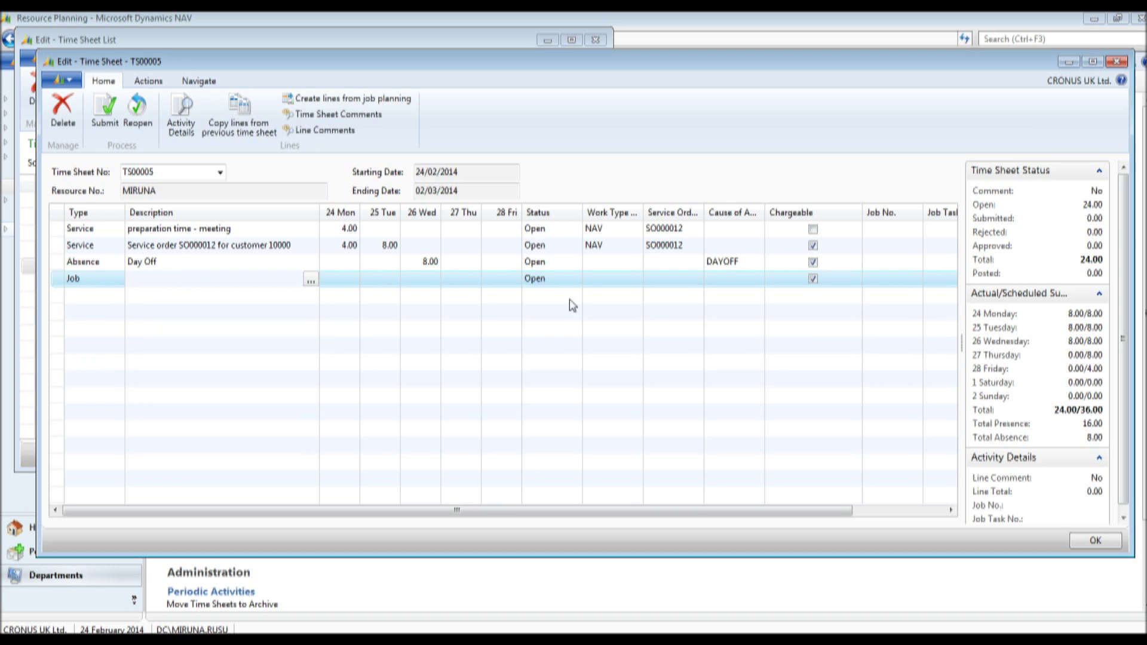
pyautogui.click(900, 279)
pyautogui.click(918, 279)
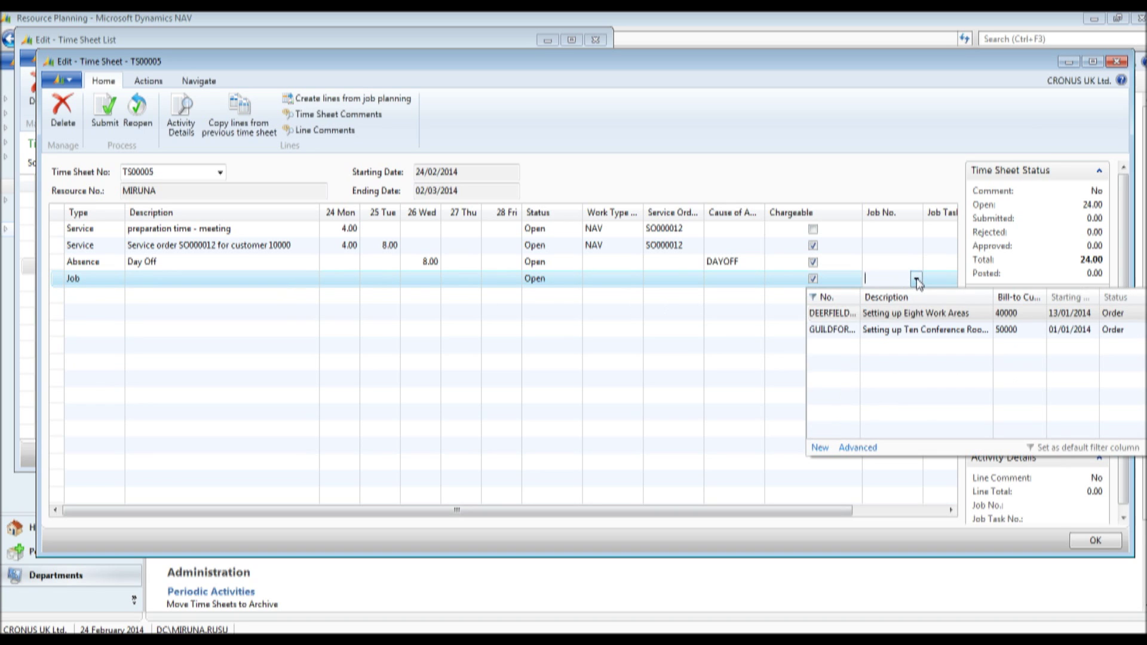
pyautogui.click(840, 318)
# Set the job line's task to 1110 Determining Specifications and enter 8 hours for 27 Thu
pyautogui.moveTo(686, 512); pyautogui.dragTo(785, 521)
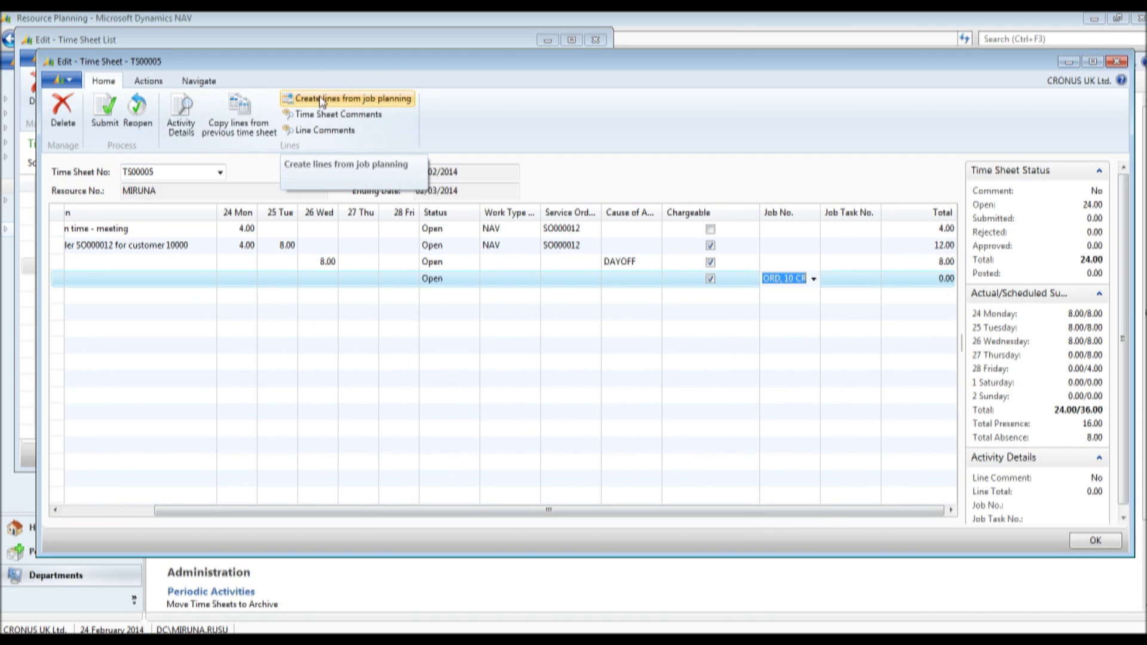
pyautogui.click(874, 279)
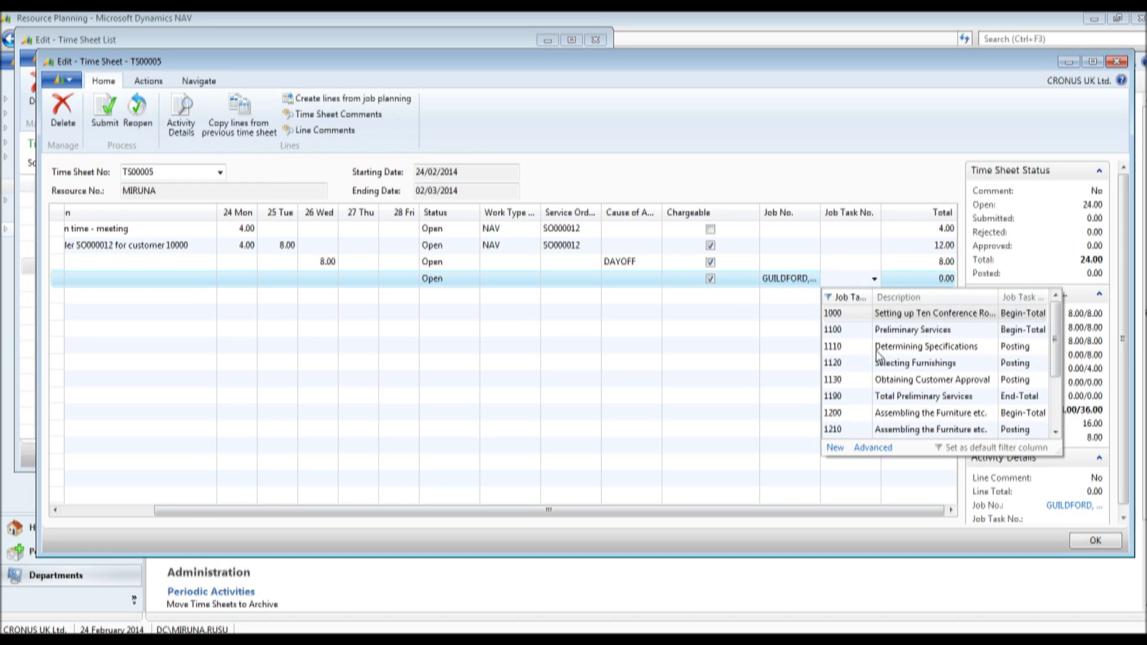
pyautogui.click(838, 353)
pyautogui.moveTo(448, 513); pyautogui.dragTo(375, 515)
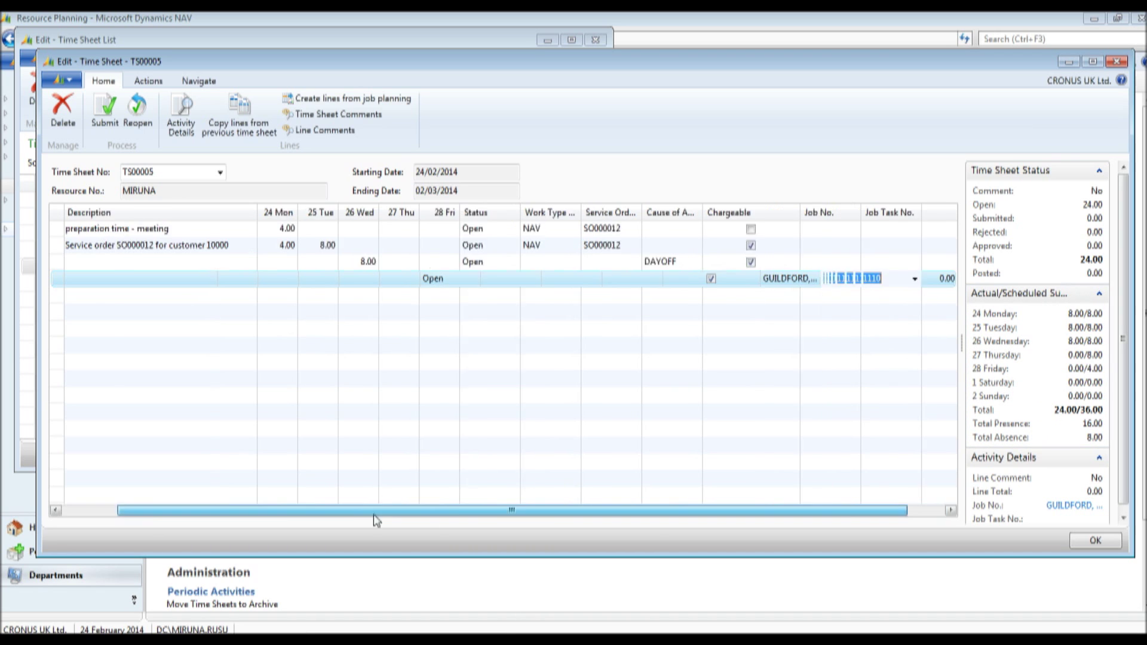
pyautogui.click(174, 282)
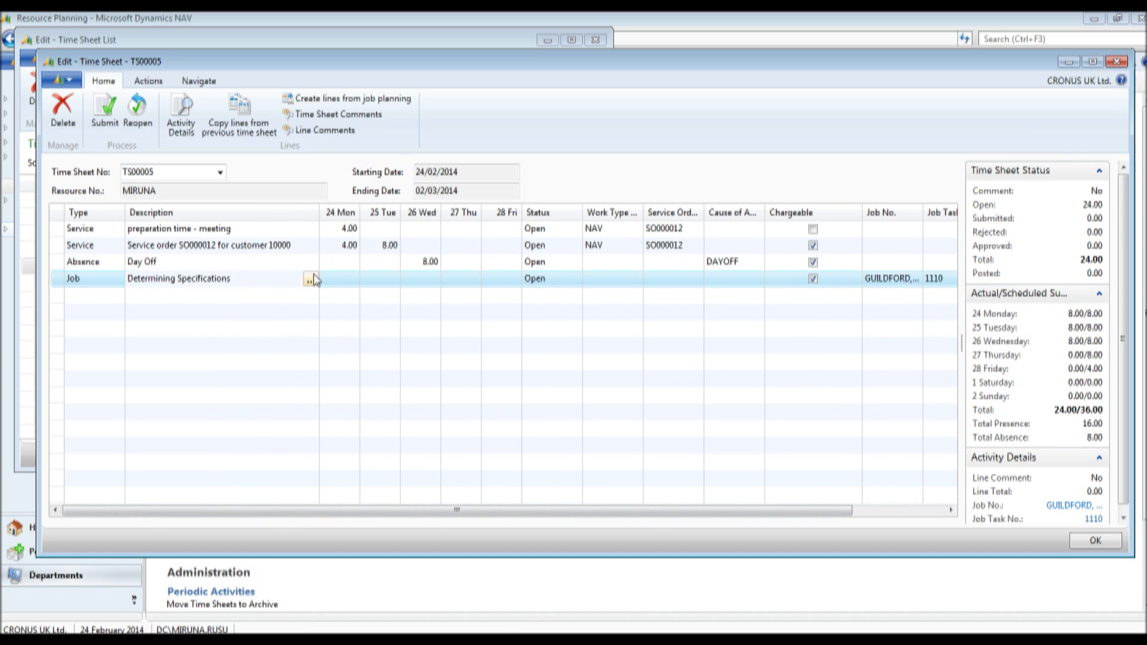
pyautogui.click(459, 279)
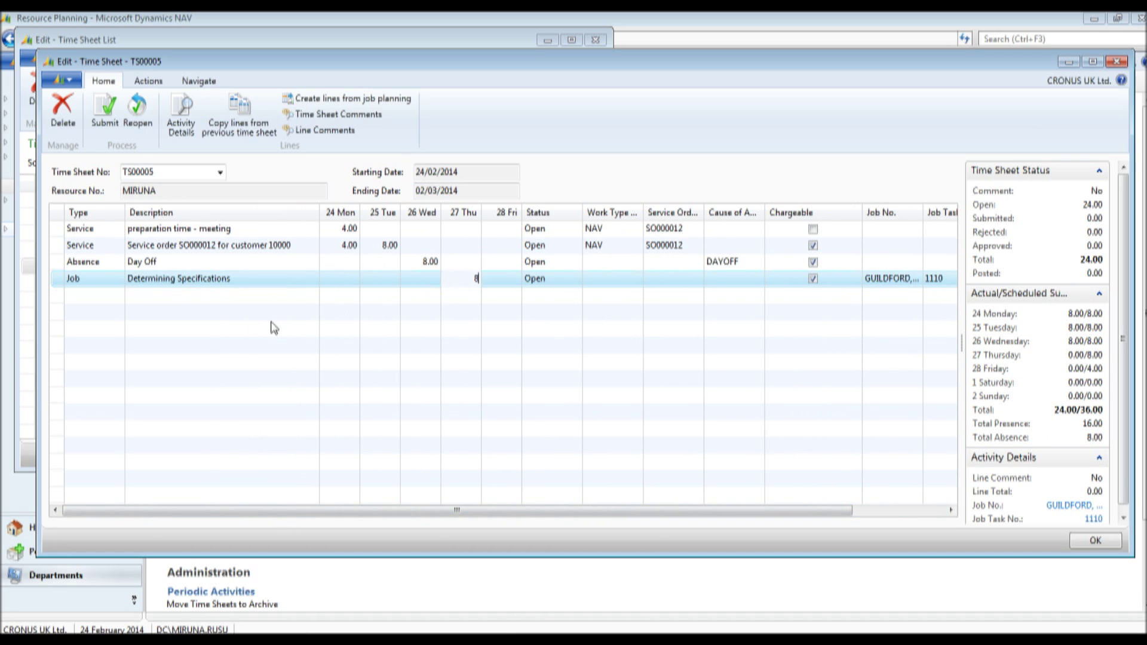
# Complete the 8 hours for 27 Thu and add another line of type Job for the GUILDFORD job, Setting up Ten Conference Rooms
pyautogui.write('8')
pyautogui.click(110, 296)
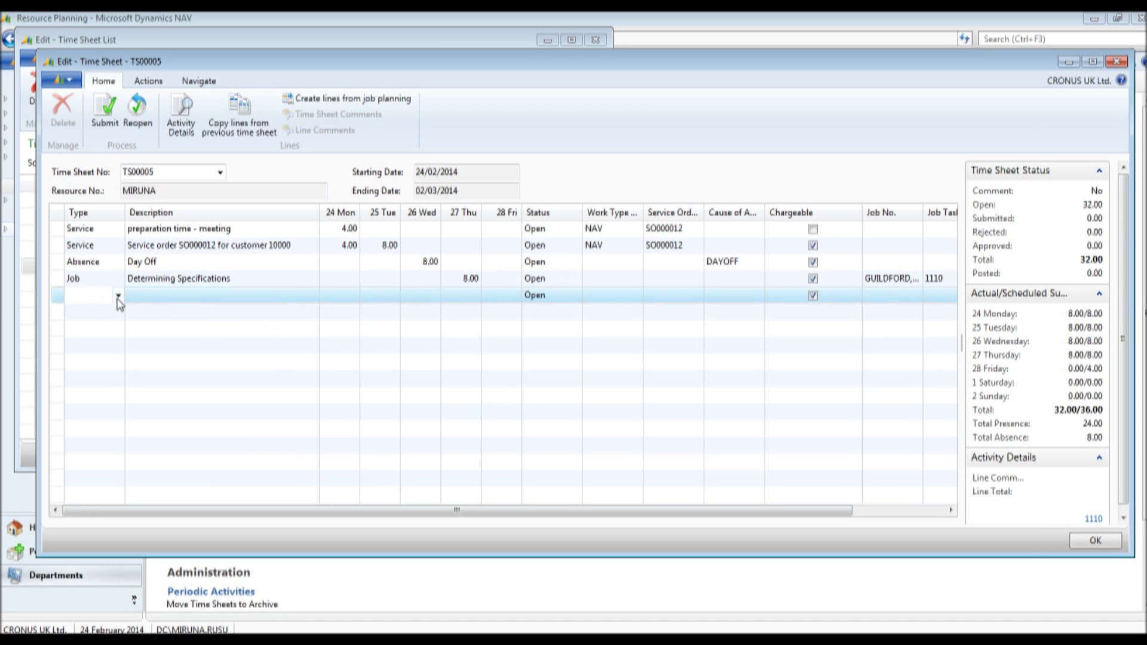
pyautogui.click(117, 295)
pyautogui.click(98, 347)
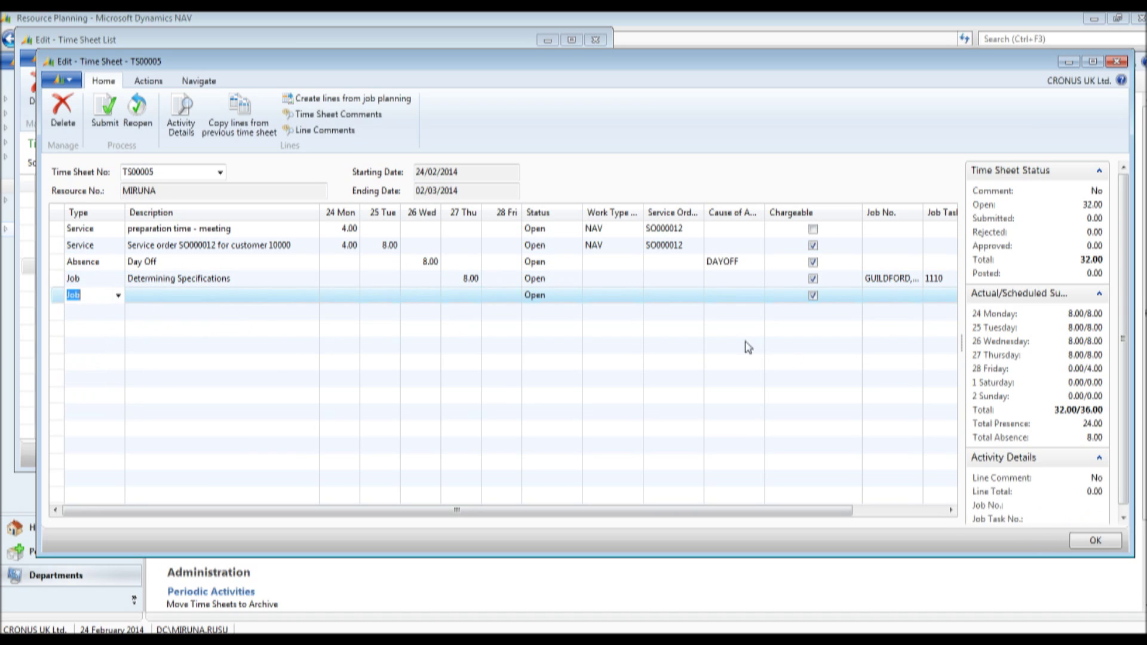
pyautogui.click(908, 302)
pyautogui.click(870, 511)
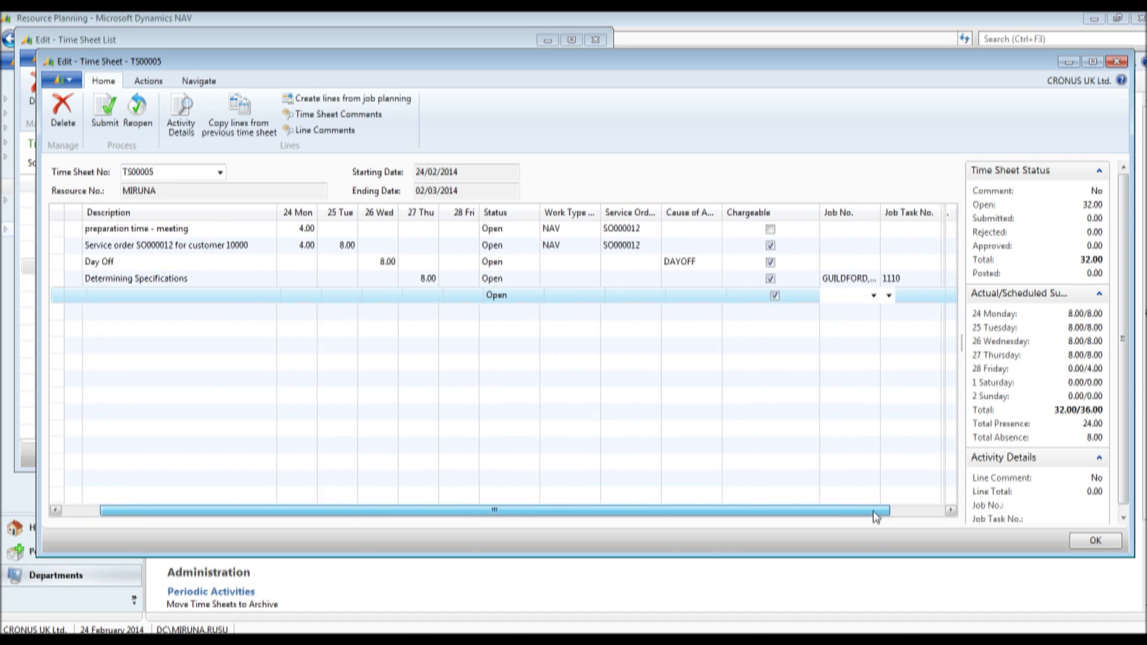
pyautogui.click(815, 295)
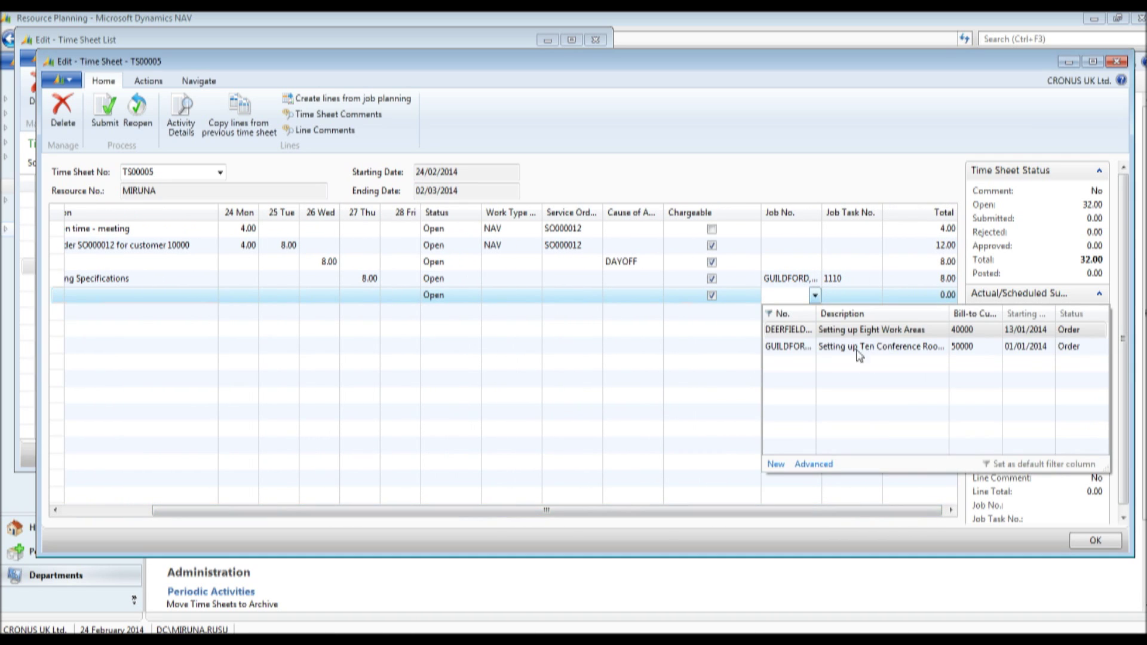
pyautogui.click(802, 352)
# Set the new job line's task to 1120 Selecting Furnishings and enter 4 hours for 28 Fri
pyautogui.click(845, 293)
pyautogui.click(875, 295)
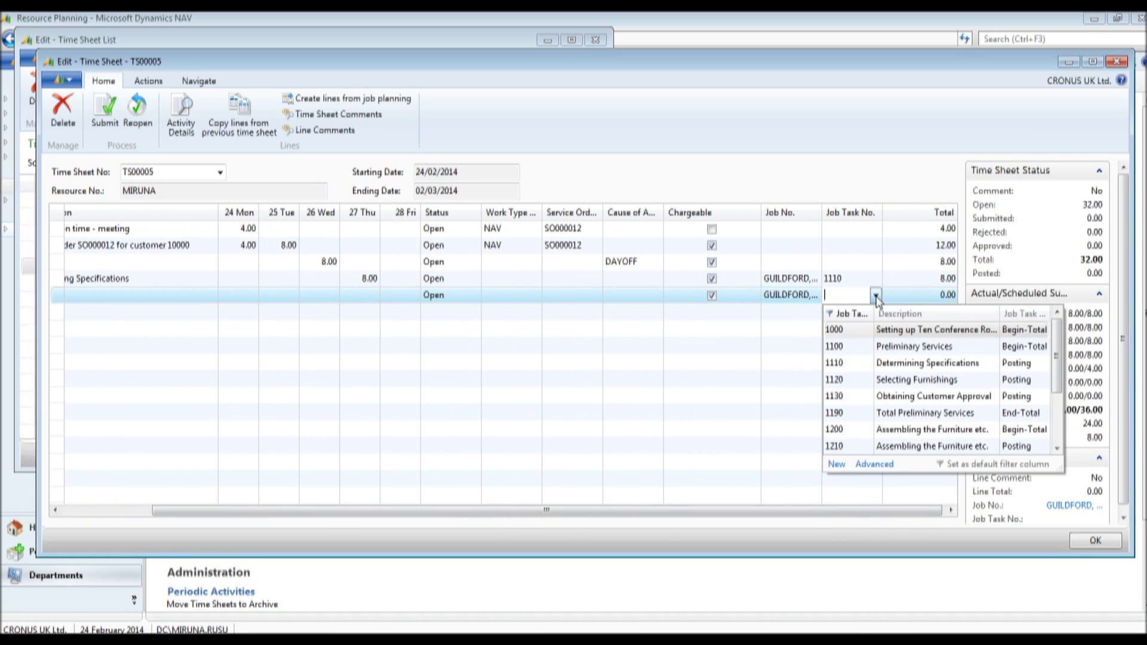
pyautogui.moveTo(1057, 364)
pyautogui.mouseDown()
pyautogui.moveTo(1063, 409)
pyautogui.moveTo(1067, 374)
pyautogui.mouseUp()
pyautogui.click(928, 363)
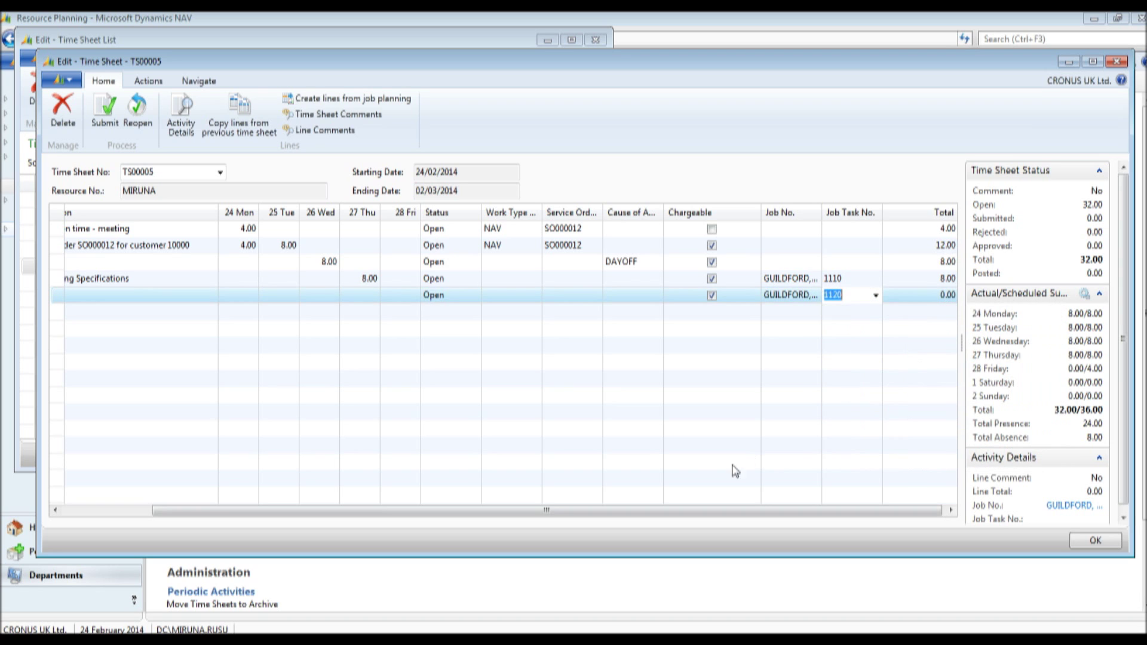
pyautogui.moveTo(667, 512); pyautogui.dragTo(577, 512)
pyautogui.click(500, 295)
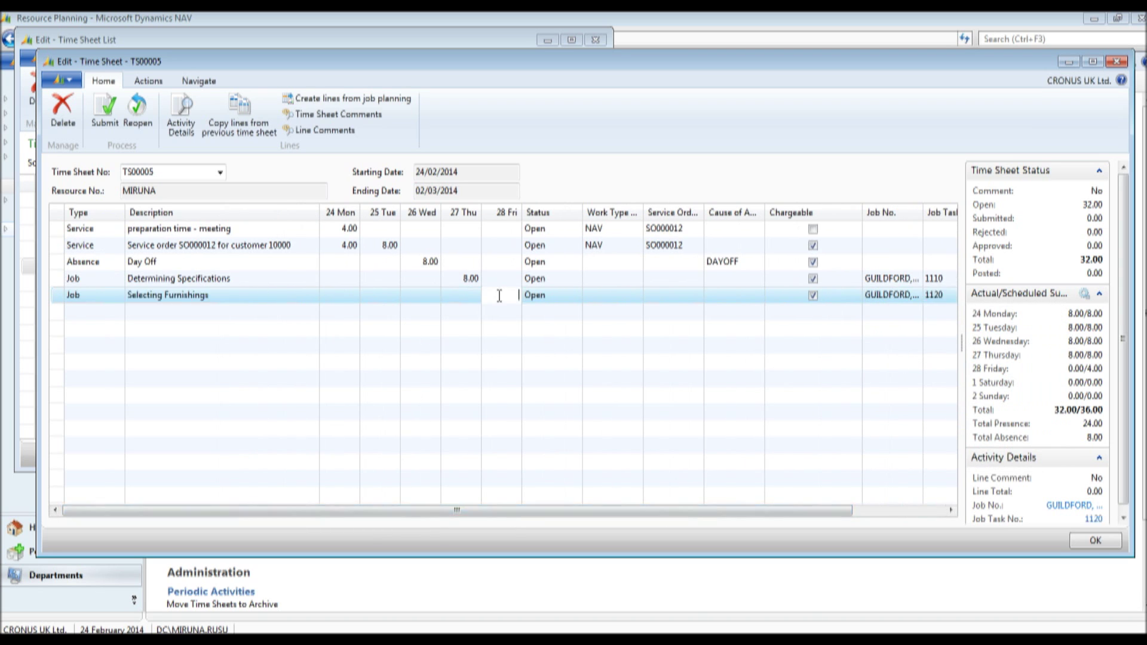
pyautogui.write('4')
# Submit all open lines of the time sheet for approval
pyautogui.click(467, 274)
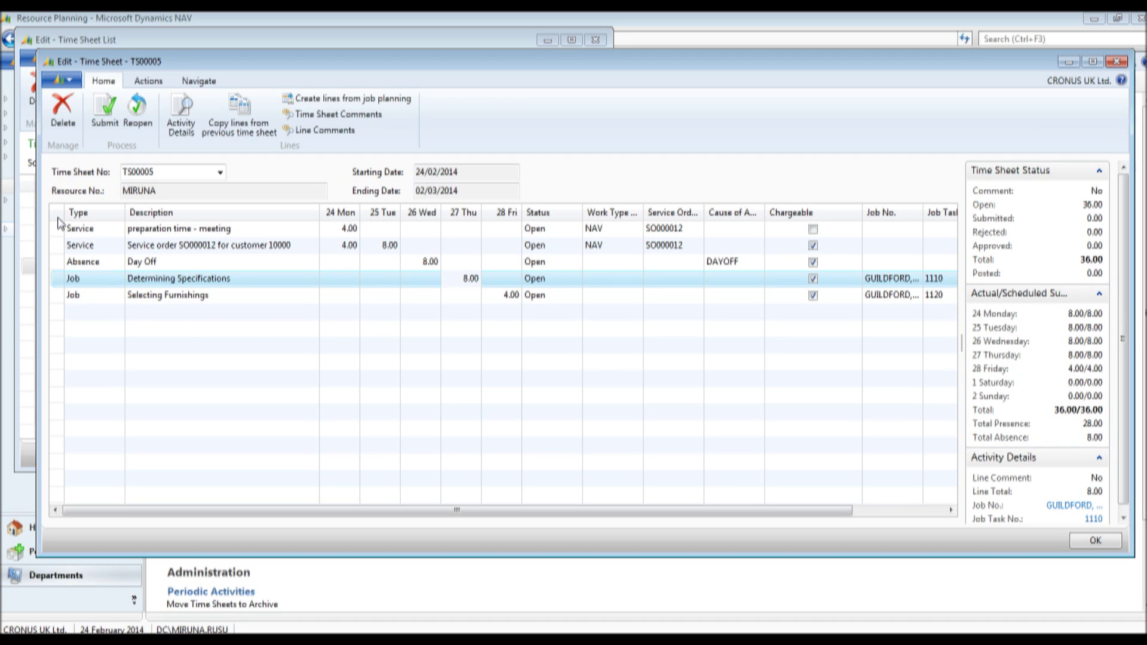
pyautogui.click(103, 112)
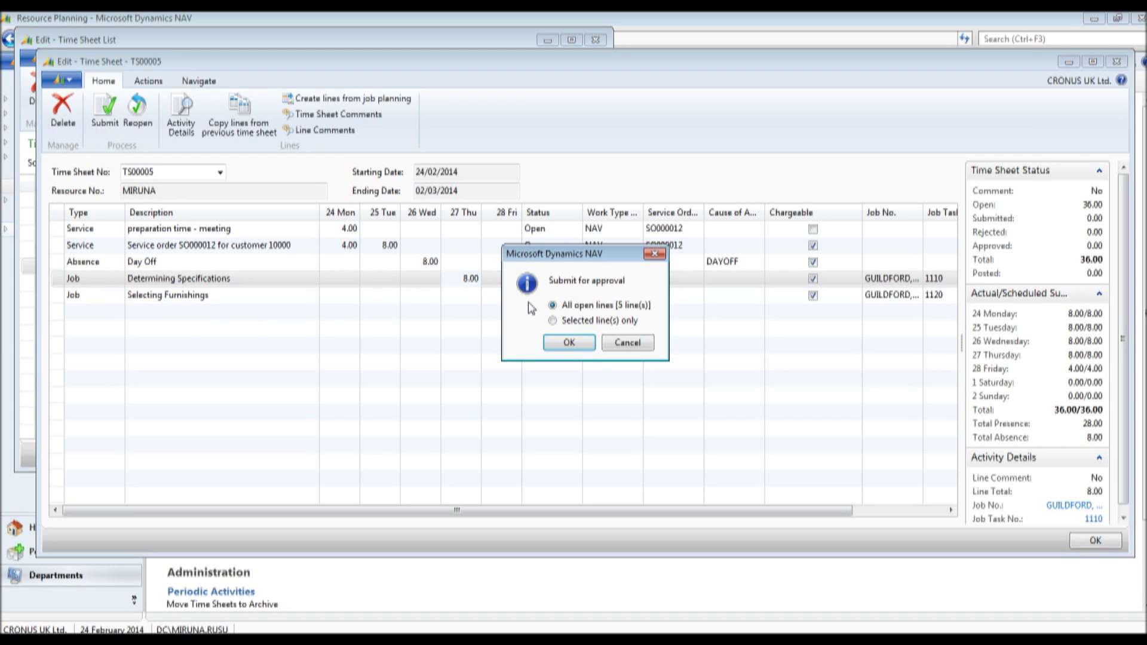
pyautogui.click(569, 343)
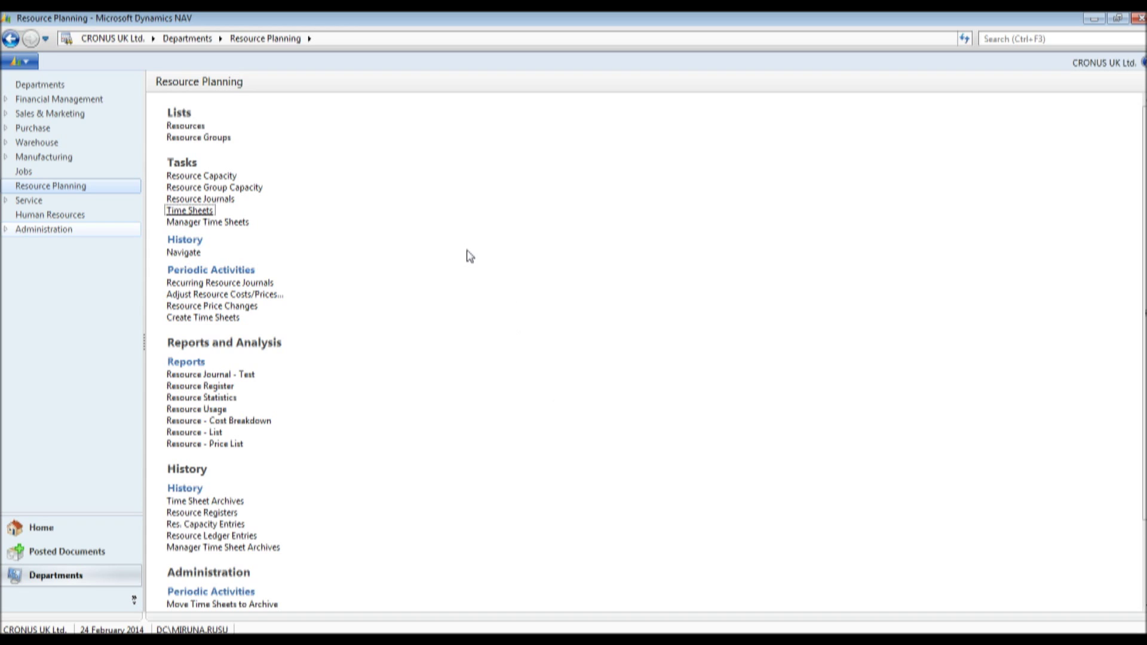
# Open time sheet TS00005 from the manager time sheets, widening the list's Submitted Exists column to show its full heading
pyautogui.click(227, 222)
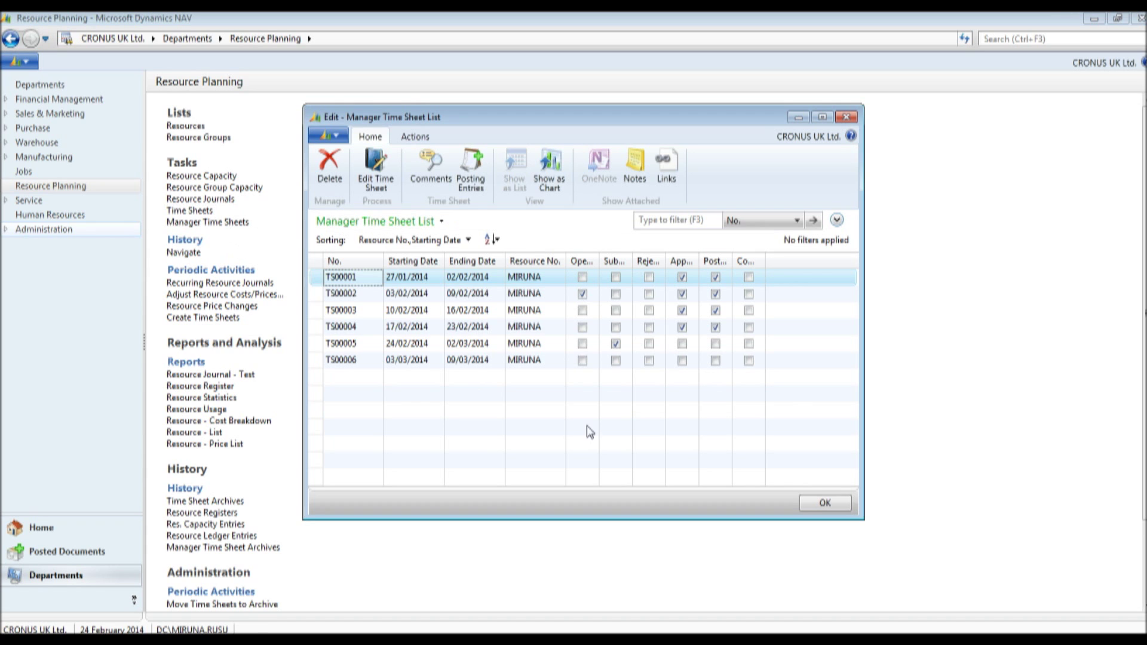
pyautogui.click(321, 350)
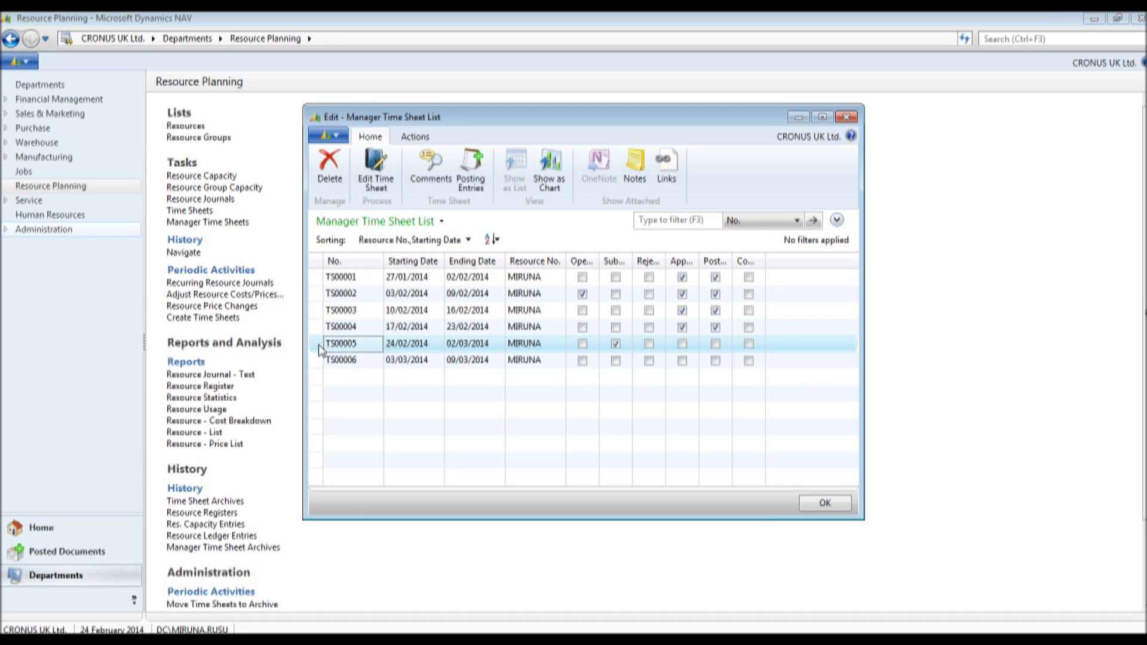
pyautogui.moveTo(629, 265); pyautogui.dragTo(680, 265)
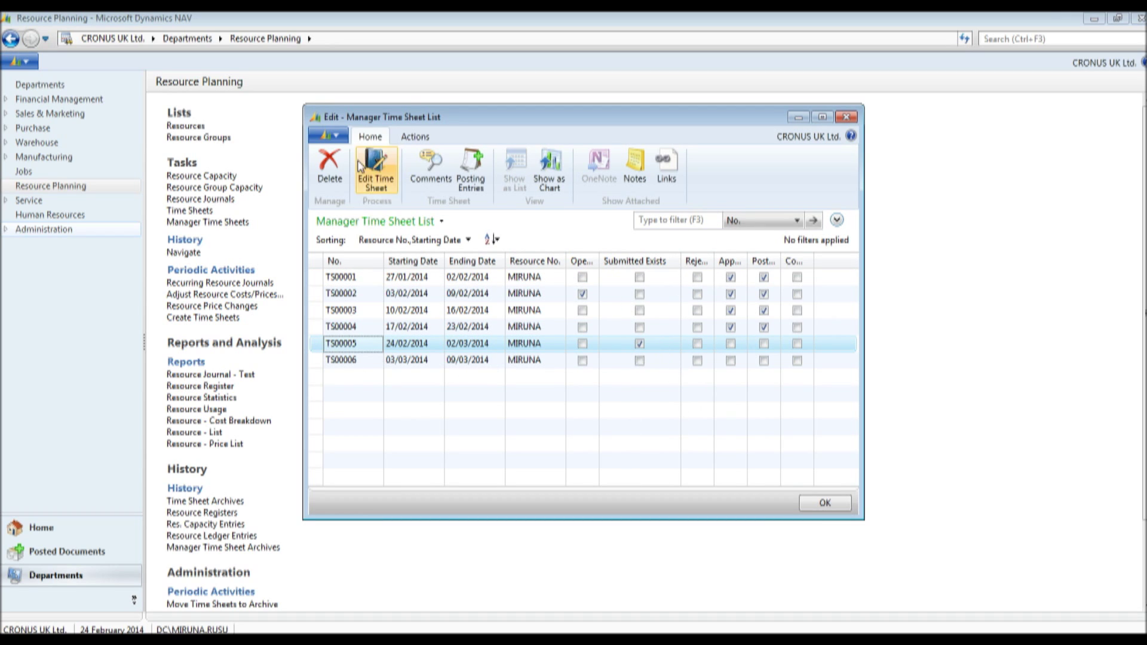
pyautogui.click(371, 179)
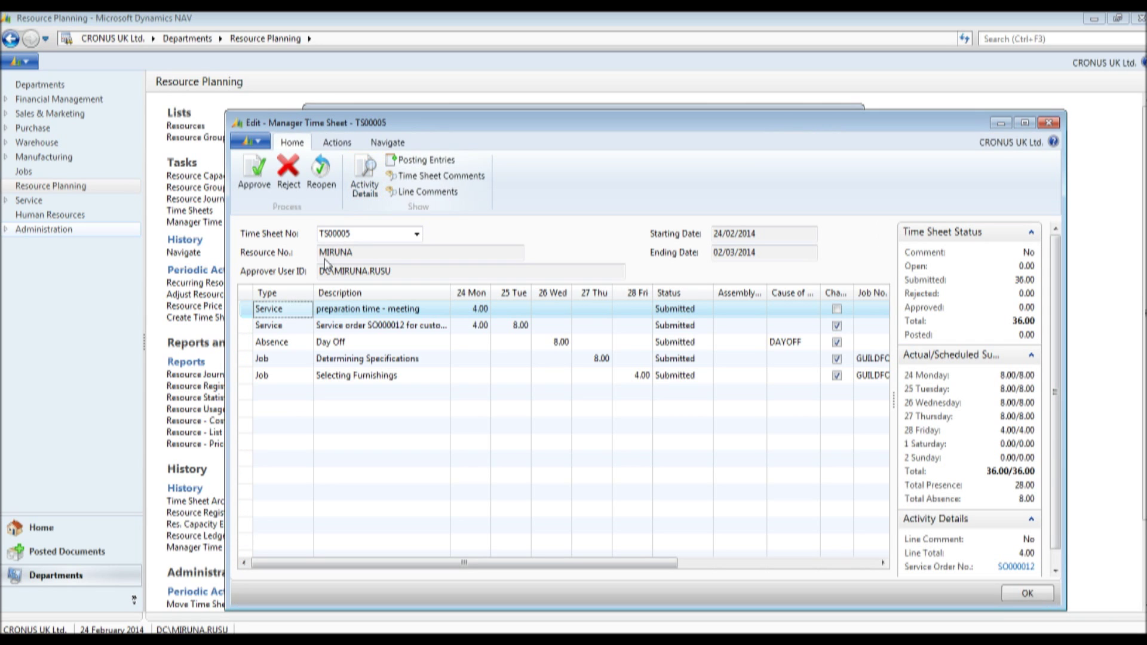
# Approve all submitted lines of the time sheet and close the manager time sheet and its list
pyautogui.click(248, 345)
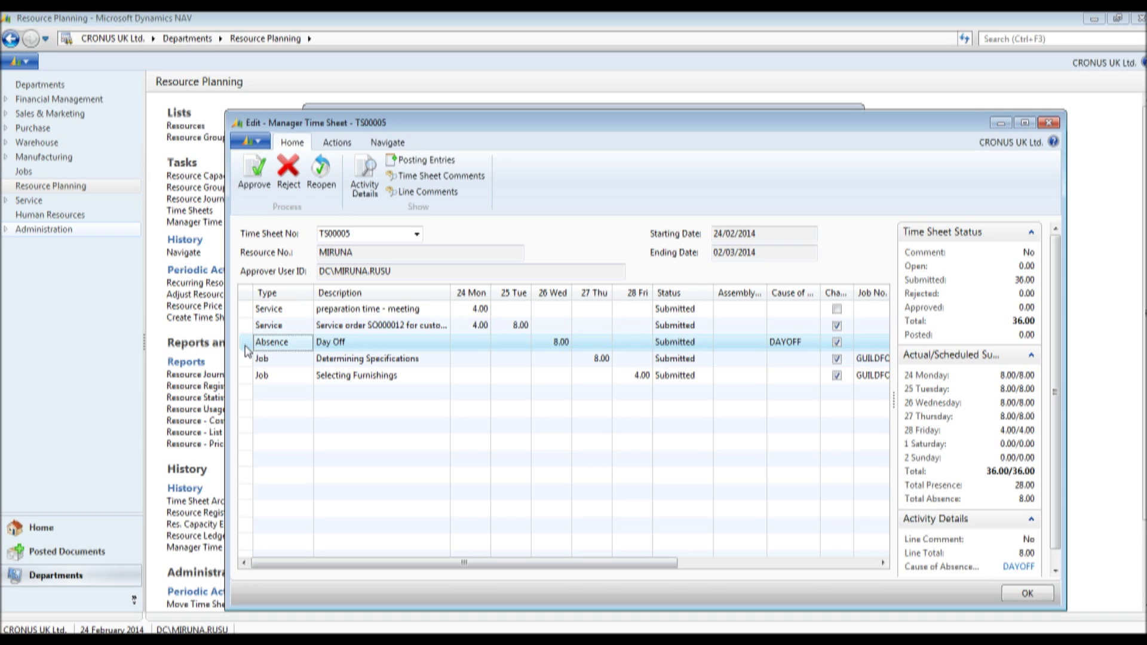
pyautogui.click(253, 177)
pyautogui.click(641, 399)
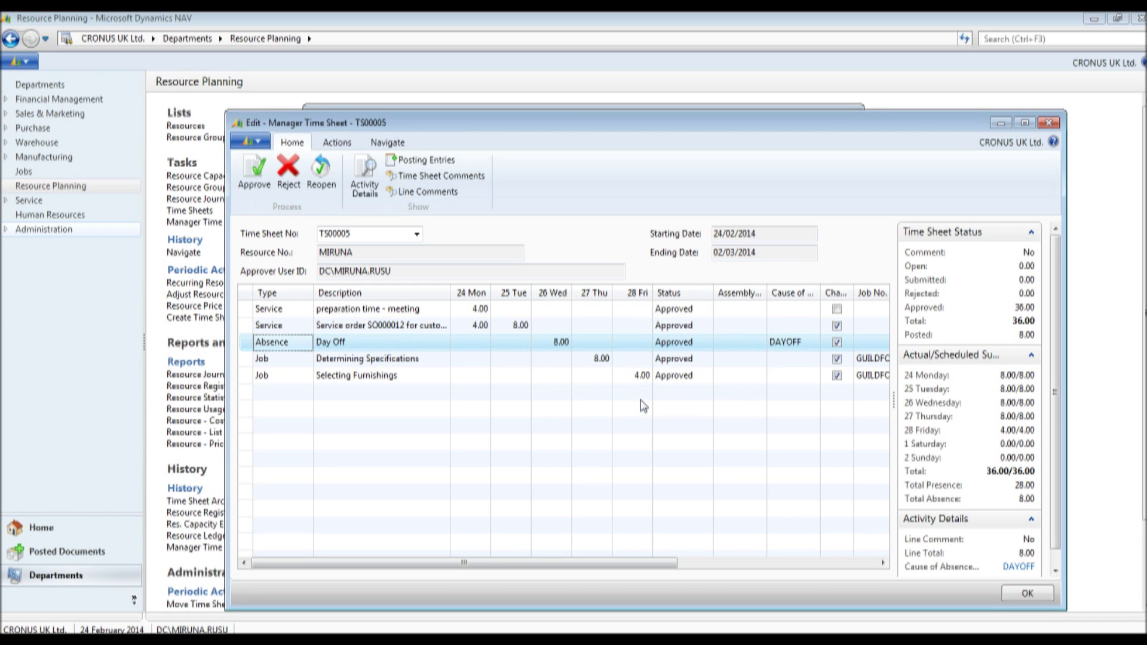
pyautogui.click(1030, 597)
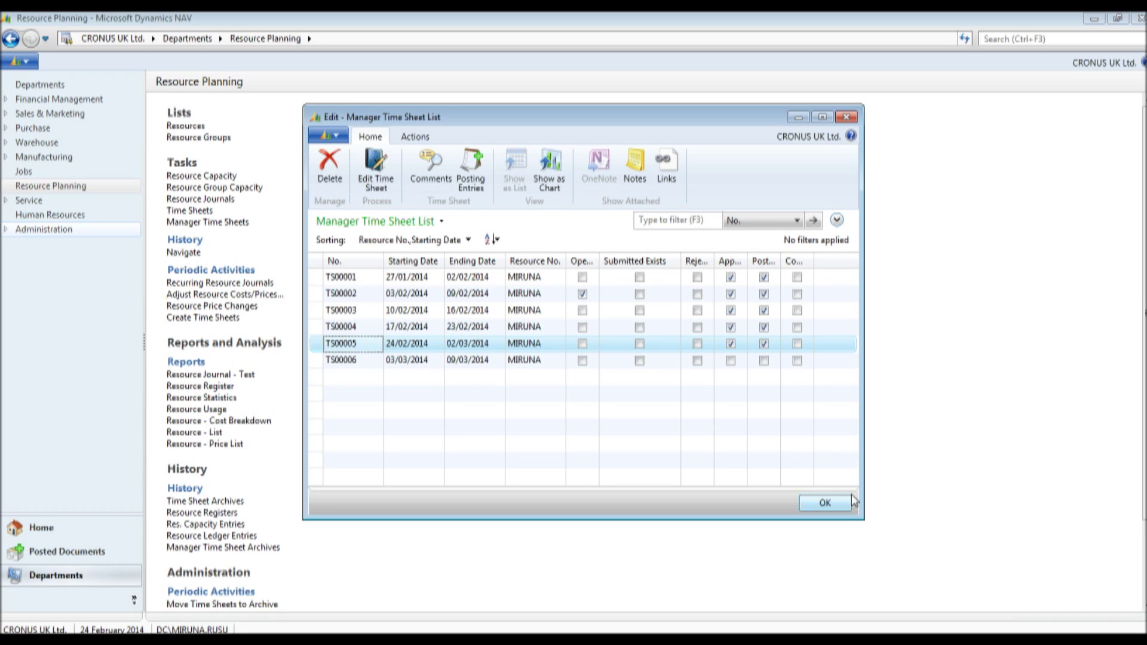
pyautogui.click(825, 505)
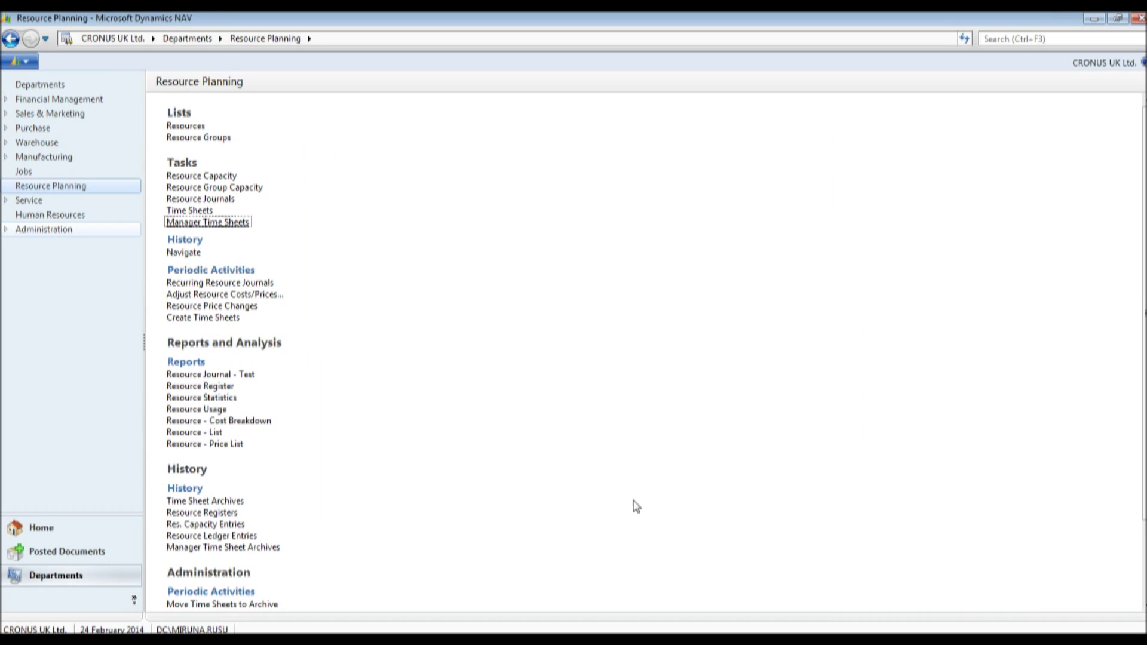
# Open the consultancy project To-Ka service order from the Service department's order processing area
pyautogui.click(28, 203)
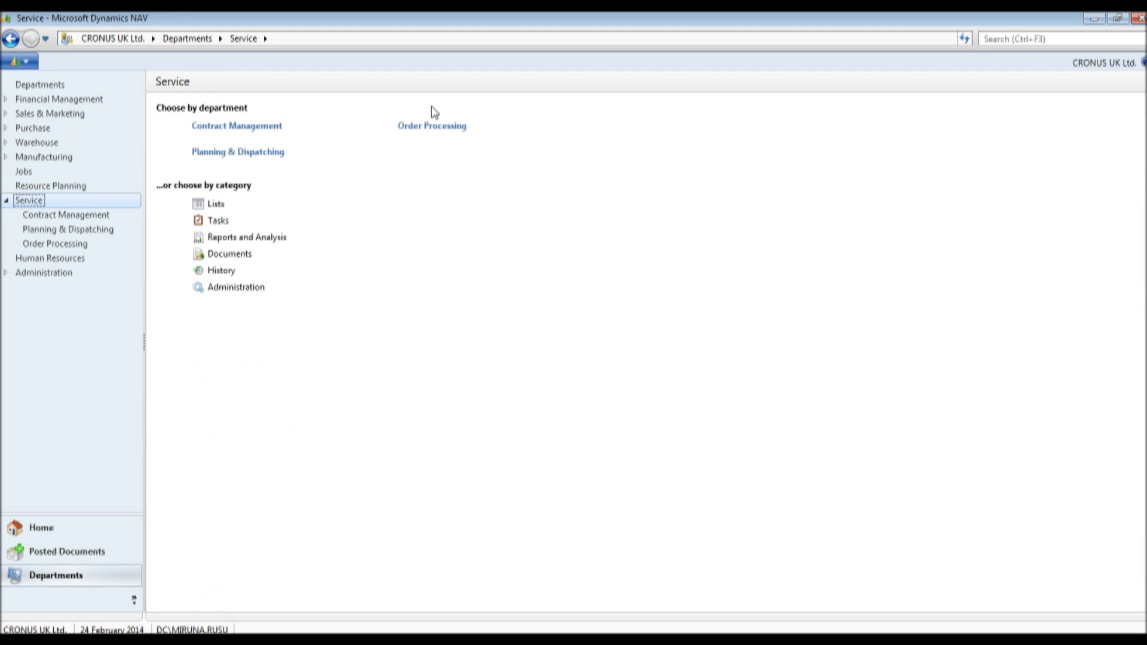
pyautogui.click(418, 126)
pyautogui.click(208, 207)
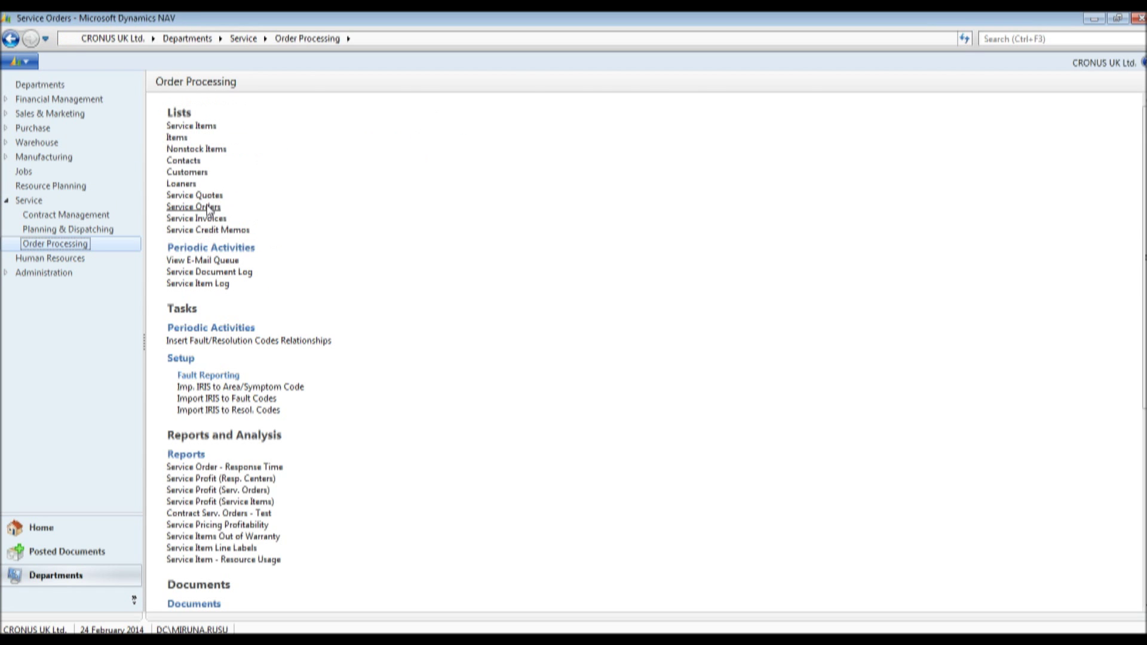
pyautogui.doubleClick(282, 371)
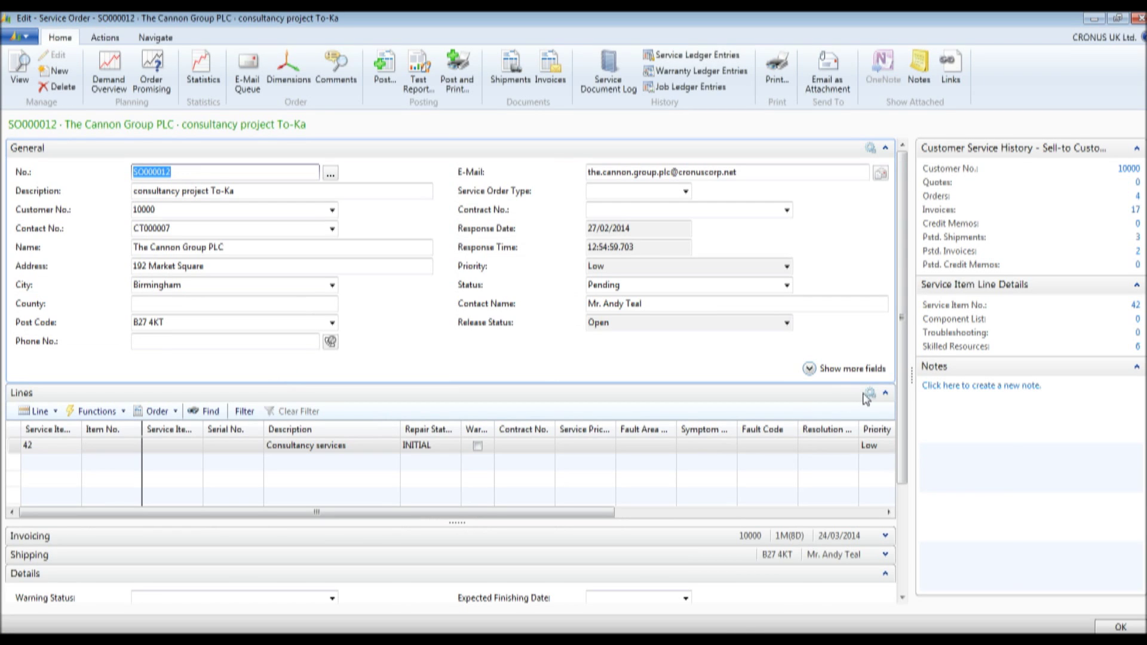
# Open the order's service lines and create lines from the time sheets
pyautogui.click(871, 393)
pyautogui.moveTo(902, 441)
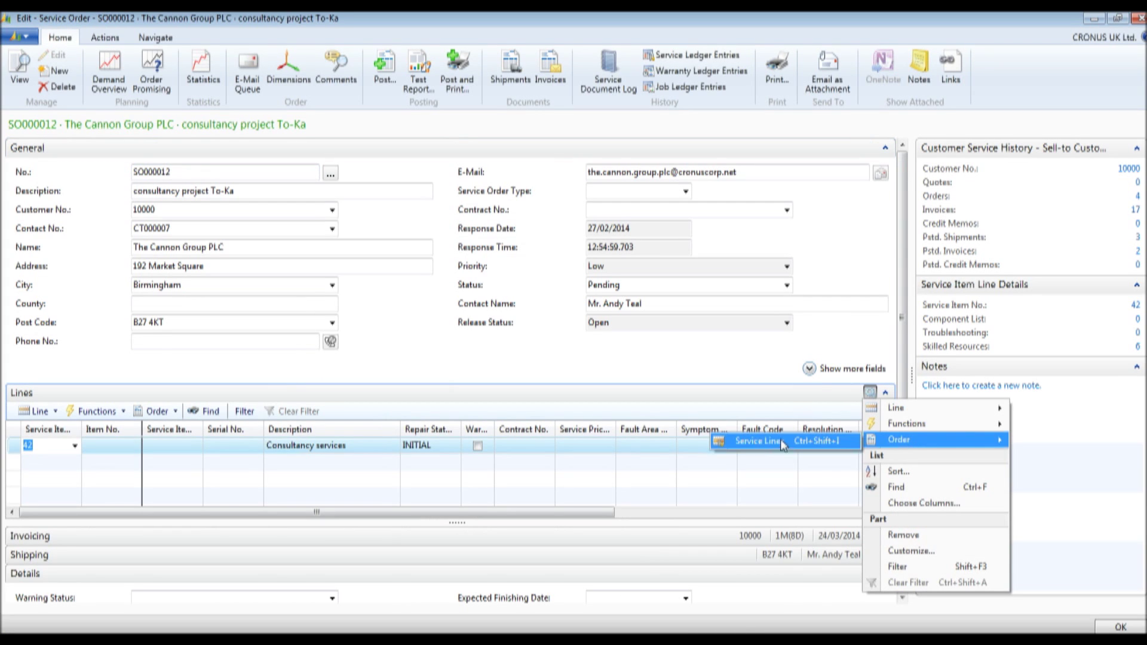
pyautogui.click(748, 439)
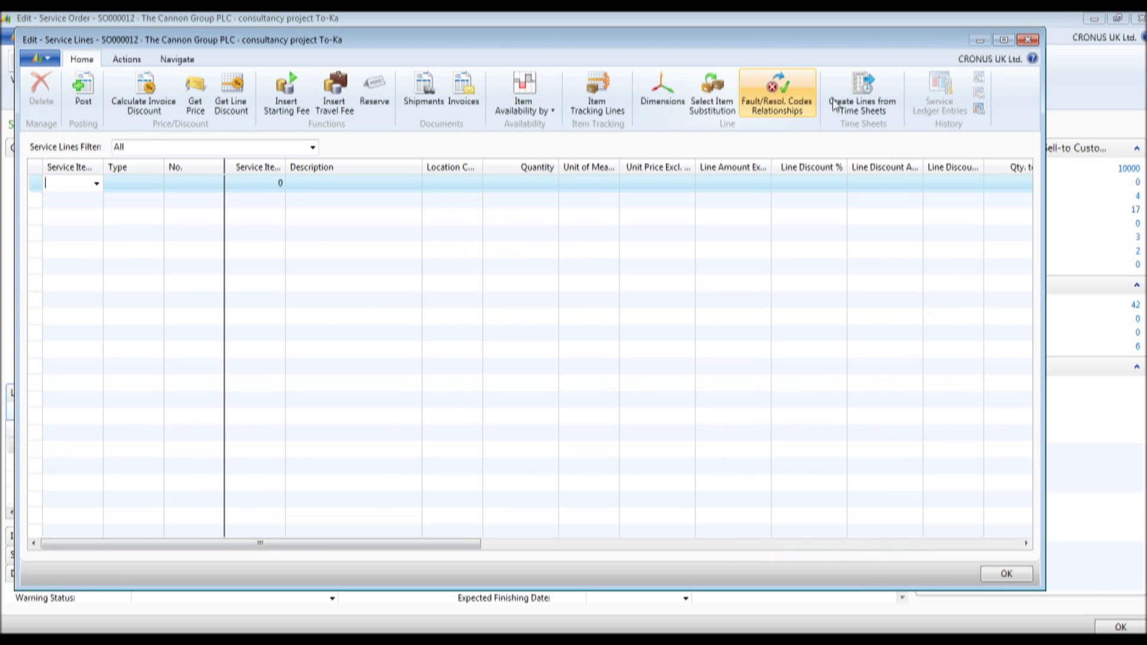
pyautogui.click(866, 100)
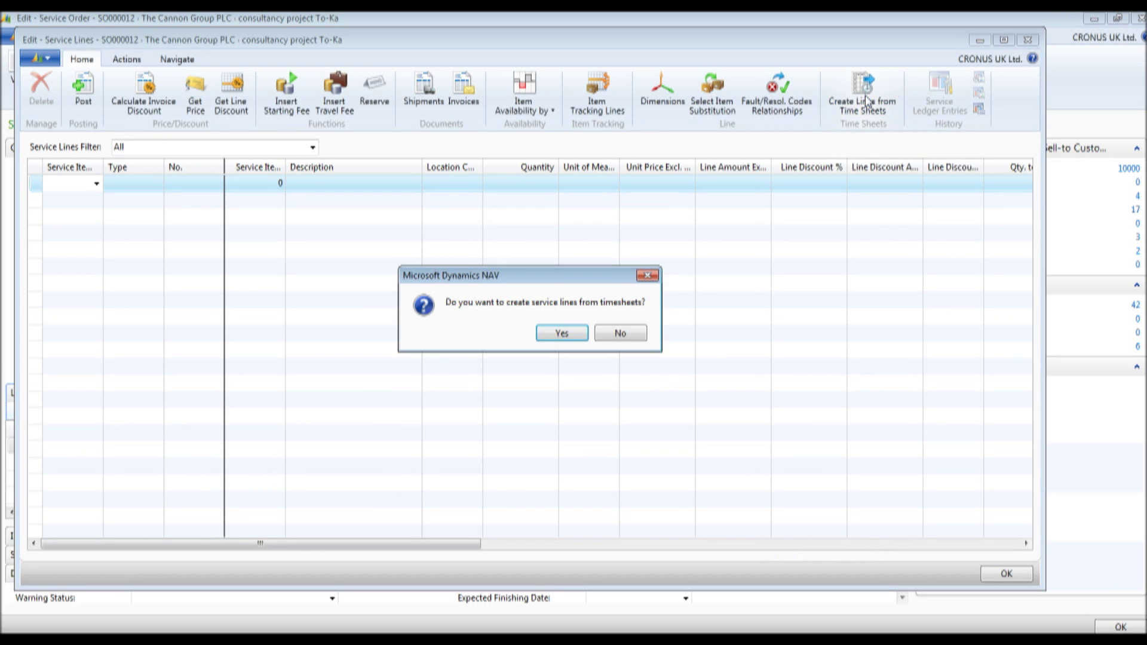
pyautogui.click(562, 333)
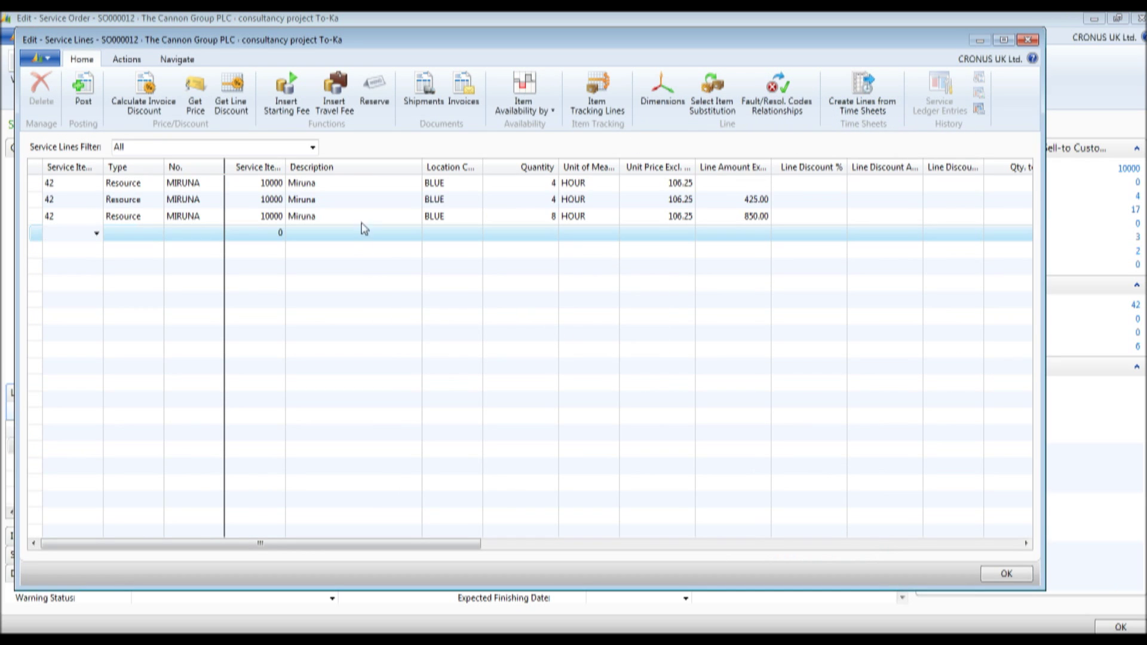
# Review the created service lines, including the first line's quantity to consume, and close the service order
pyautogui.click(351, 184)
pyautogui.click(354, 202)
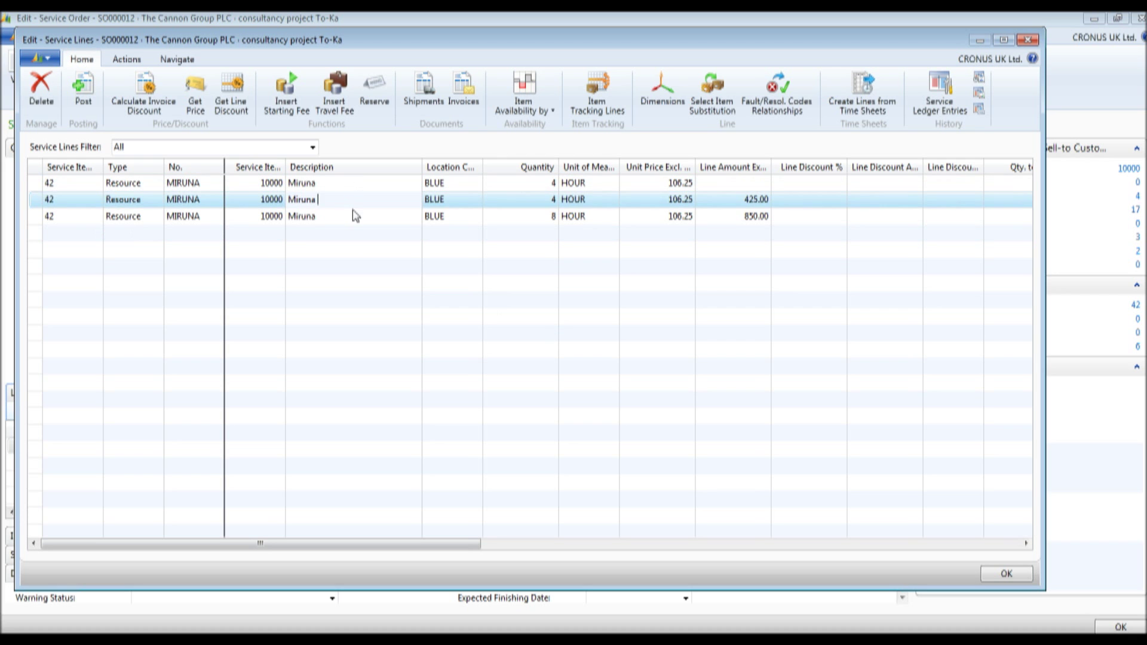
pyautogui.click(354, 217)
pyautogui.moveTo(296, 543); pyautogui.dragTo(249, 558)
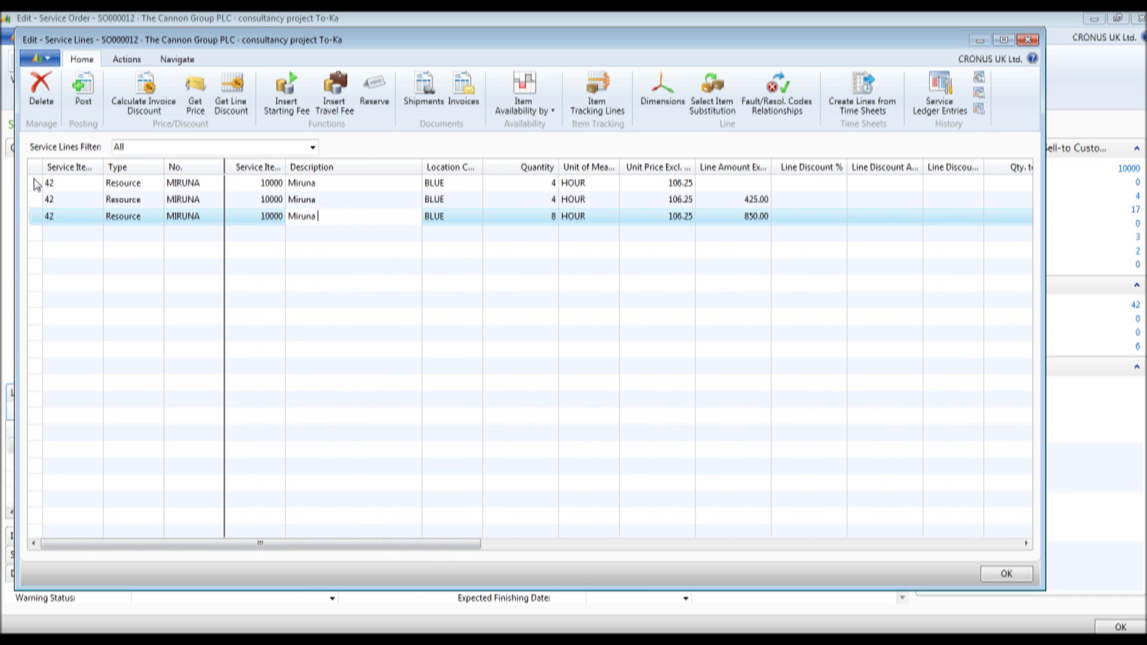
pyautogui.moveTo(34, 184); pyautogui.dragTo(36, 216)
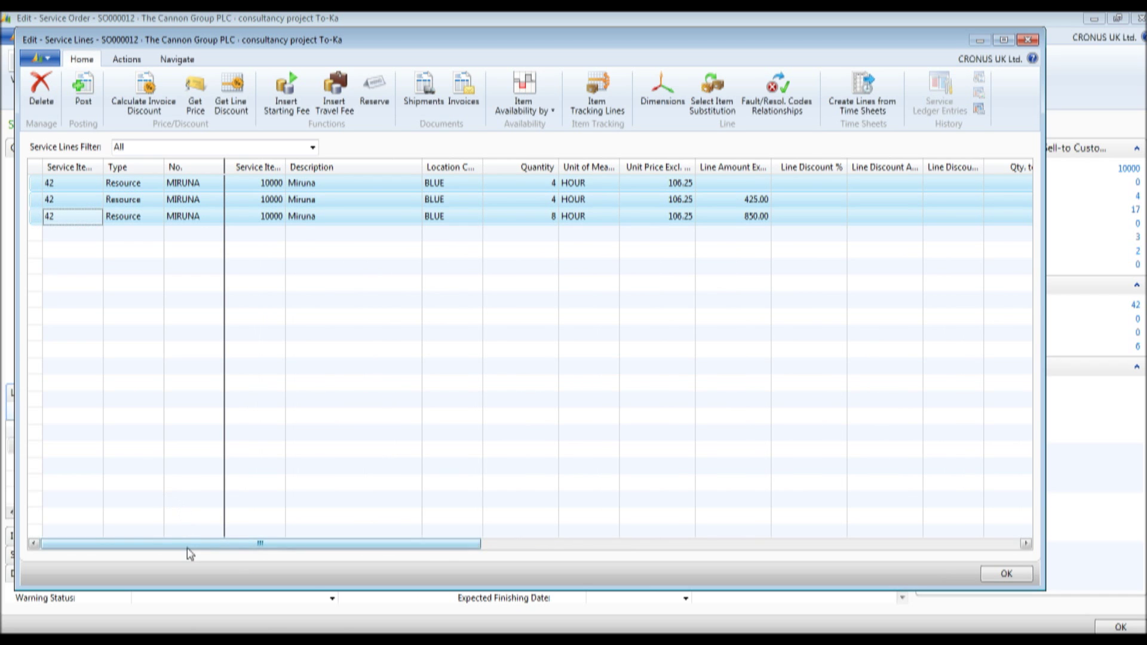
pyautogui.moveTo(188, 548); pyautogui.dragTo(528, 597)
pyautogui.click(707, 182)
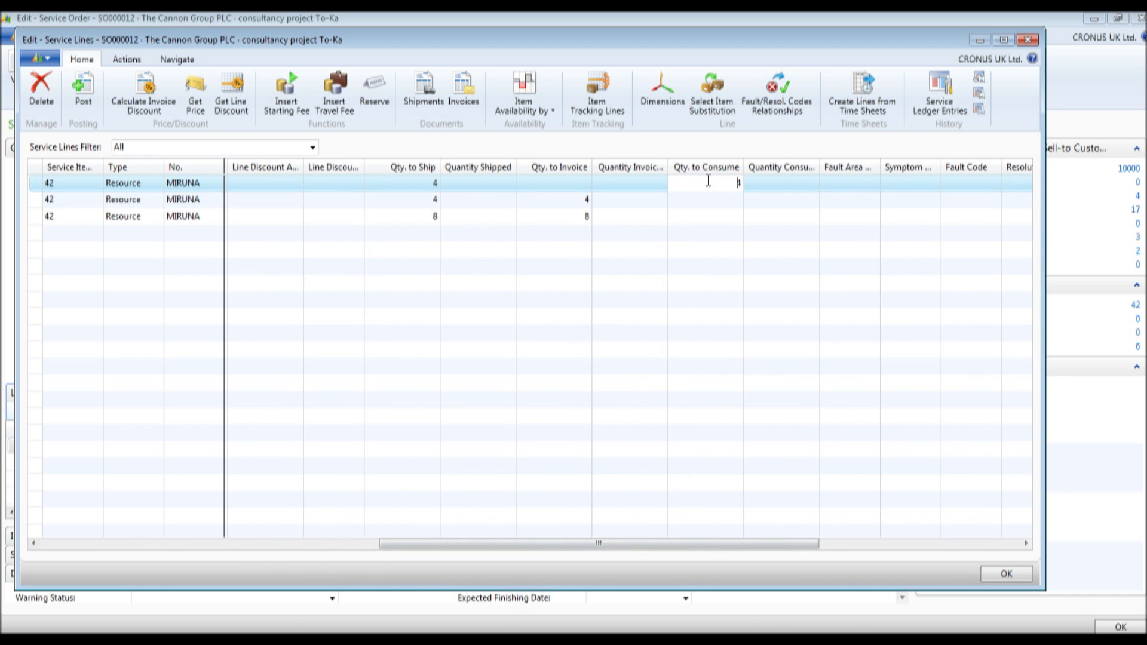
pyautogui.click(1007, 574)
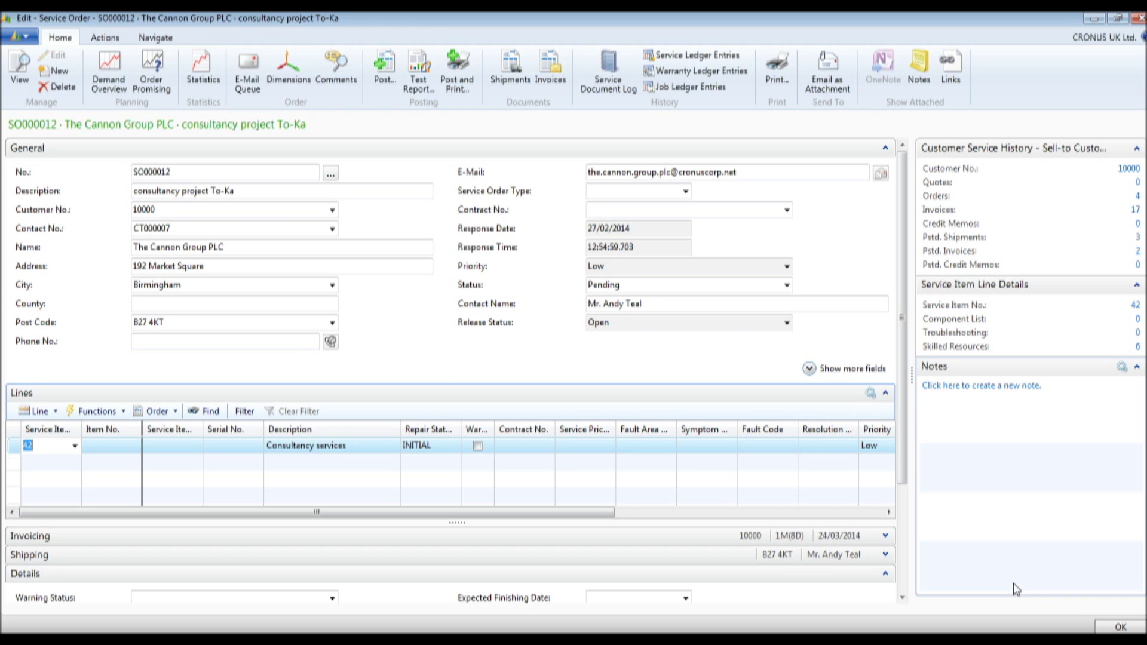
pyautogui.click(1121, 628)
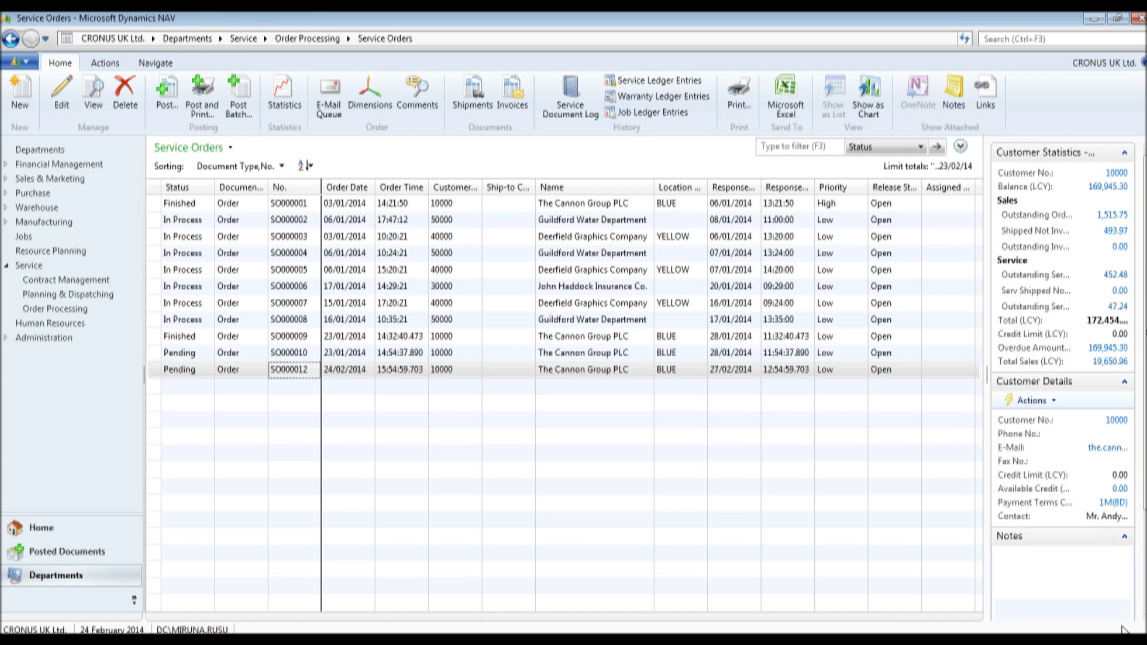
# In the default job journal, suggest lines from time sheets filtered to the time sheet's resource and the GUILDFORD job
pyautogui.click(23, 238)
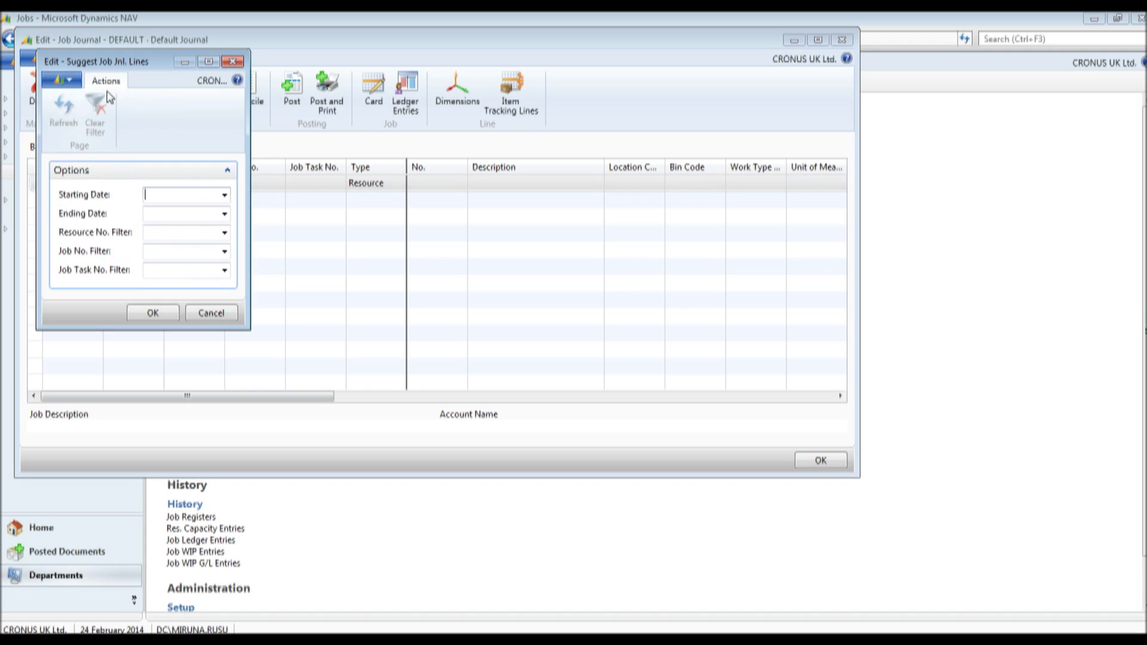
pyautogui.click(224, 233)
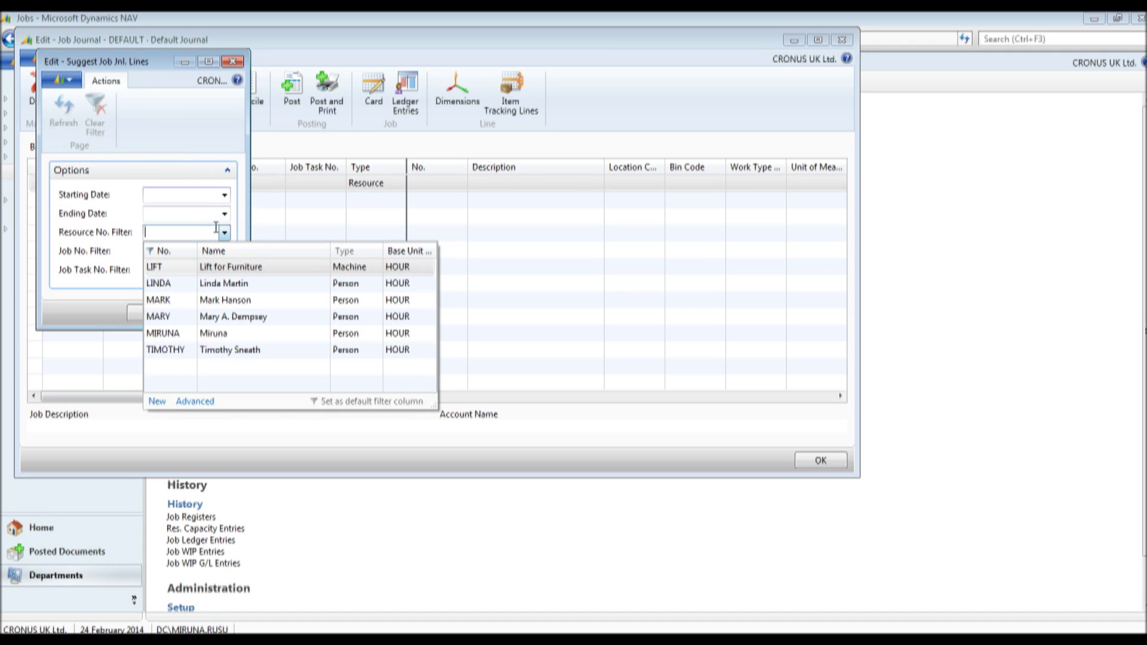
pyautogui.click(172, 334)
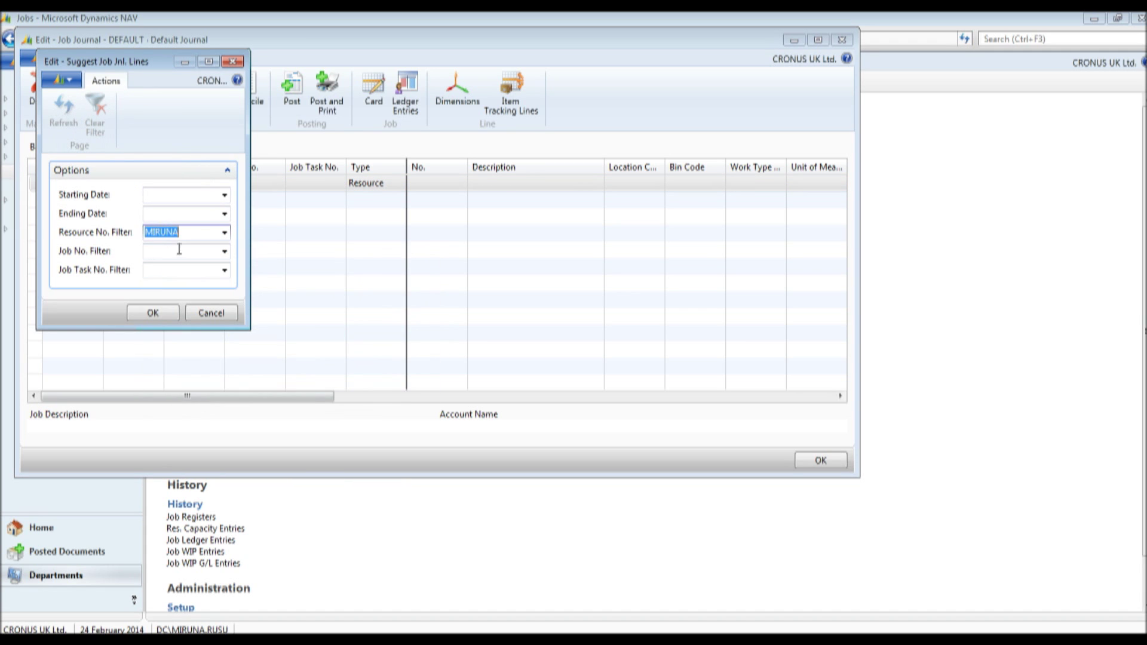
pyautogui.click(224, 254)
pyautogui.click(173, 299)
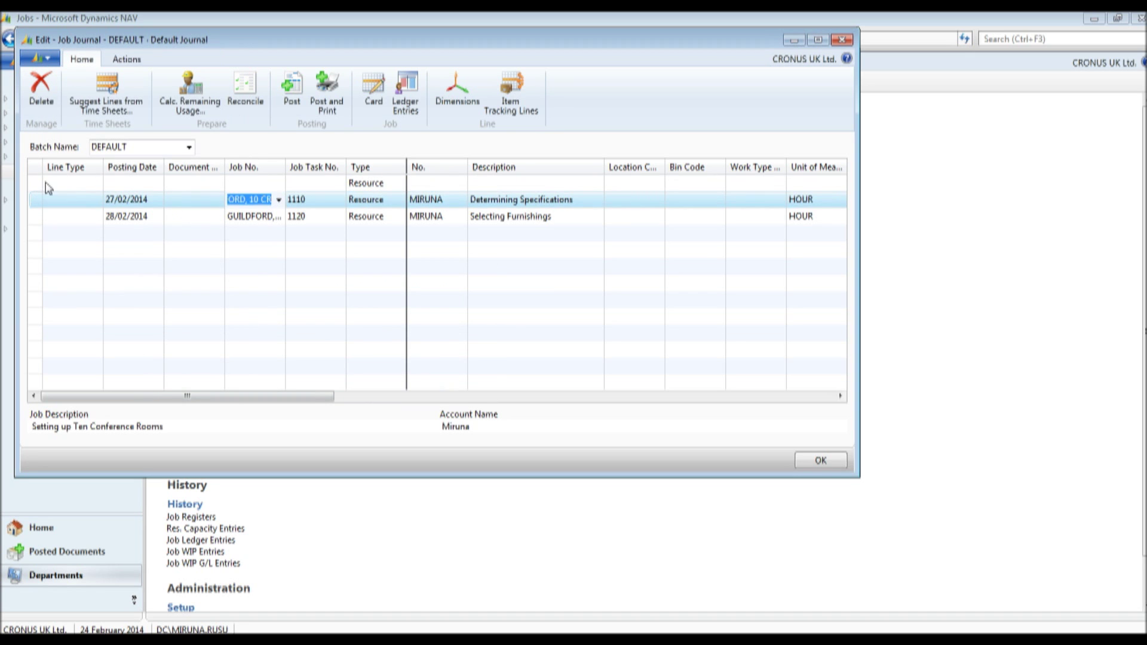
# Delete the blank first line of the job journal
pyautogui.click(37, 185)
pyautogui.rightClick(37, 185)
pyautogui.click(77, 255)
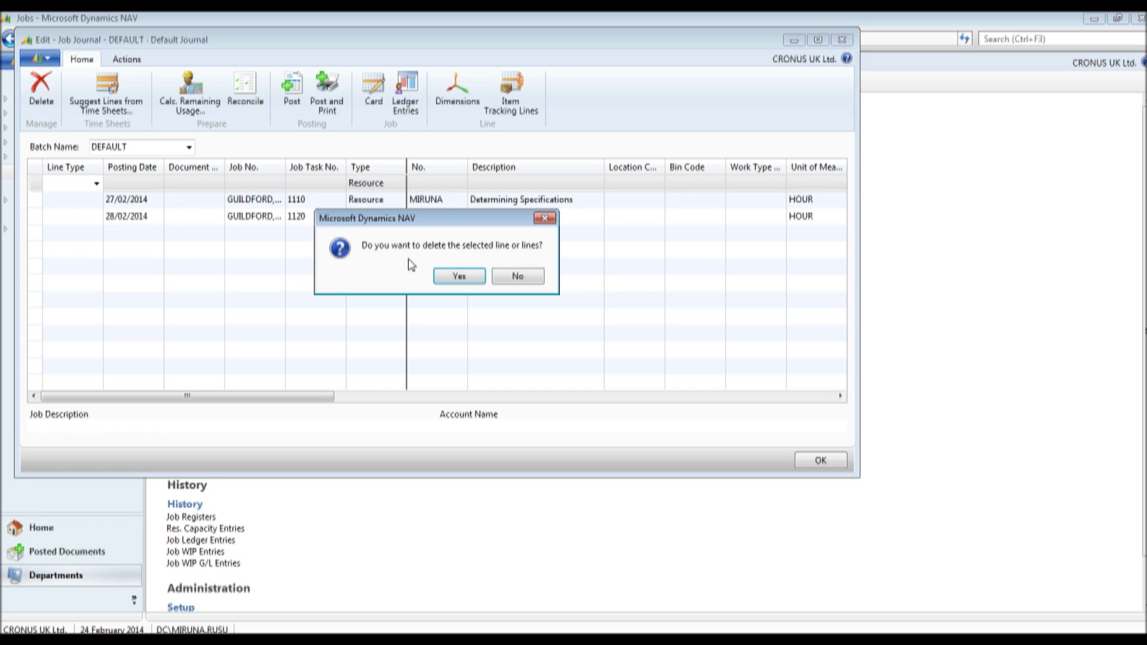